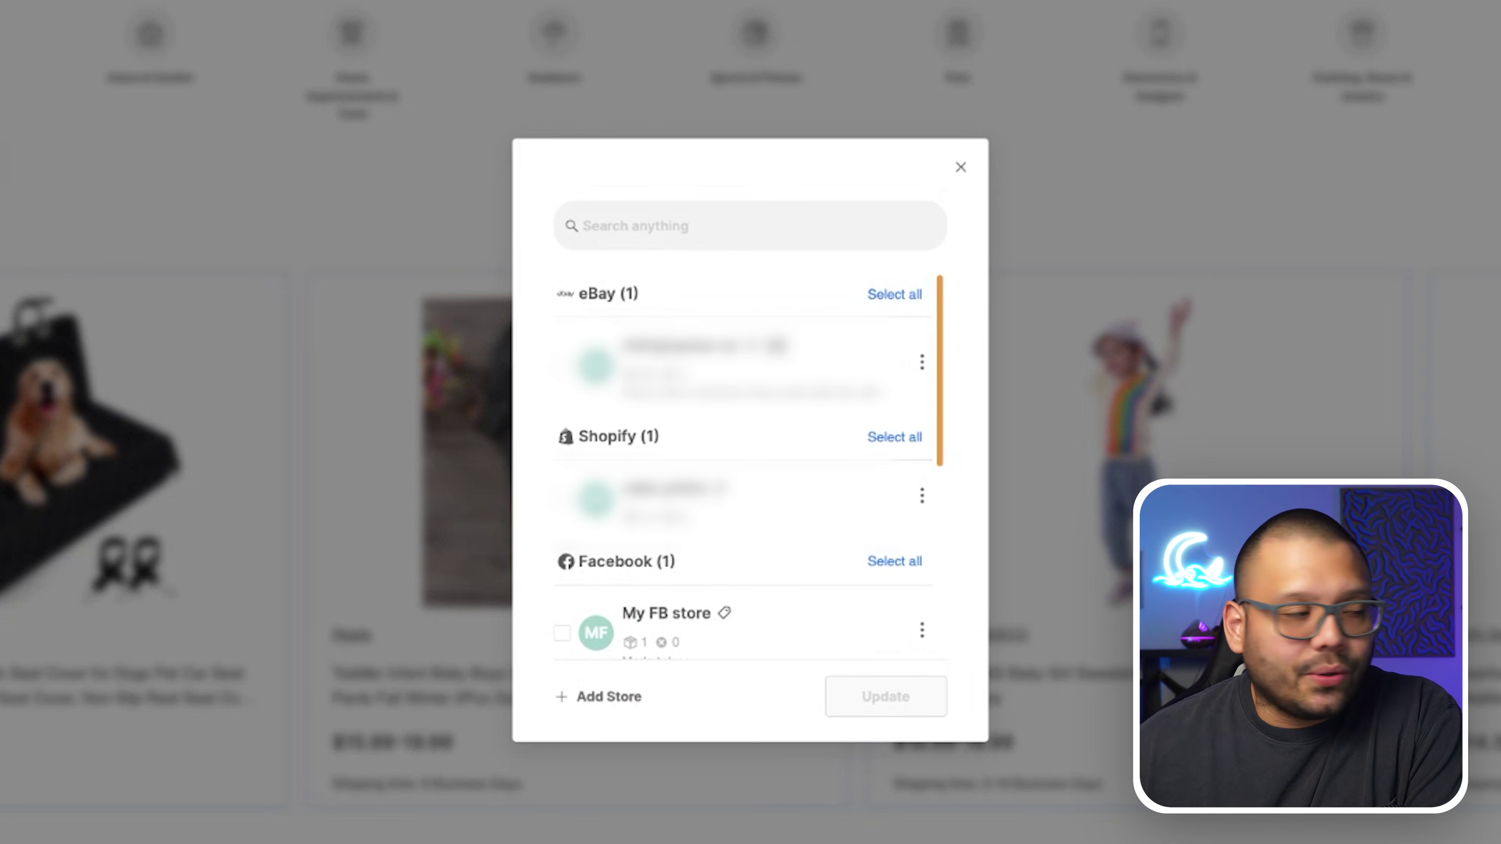
Add a new Shopify store and choose to have AI generate a pre-built Shopify store.
left_click(620, 698)
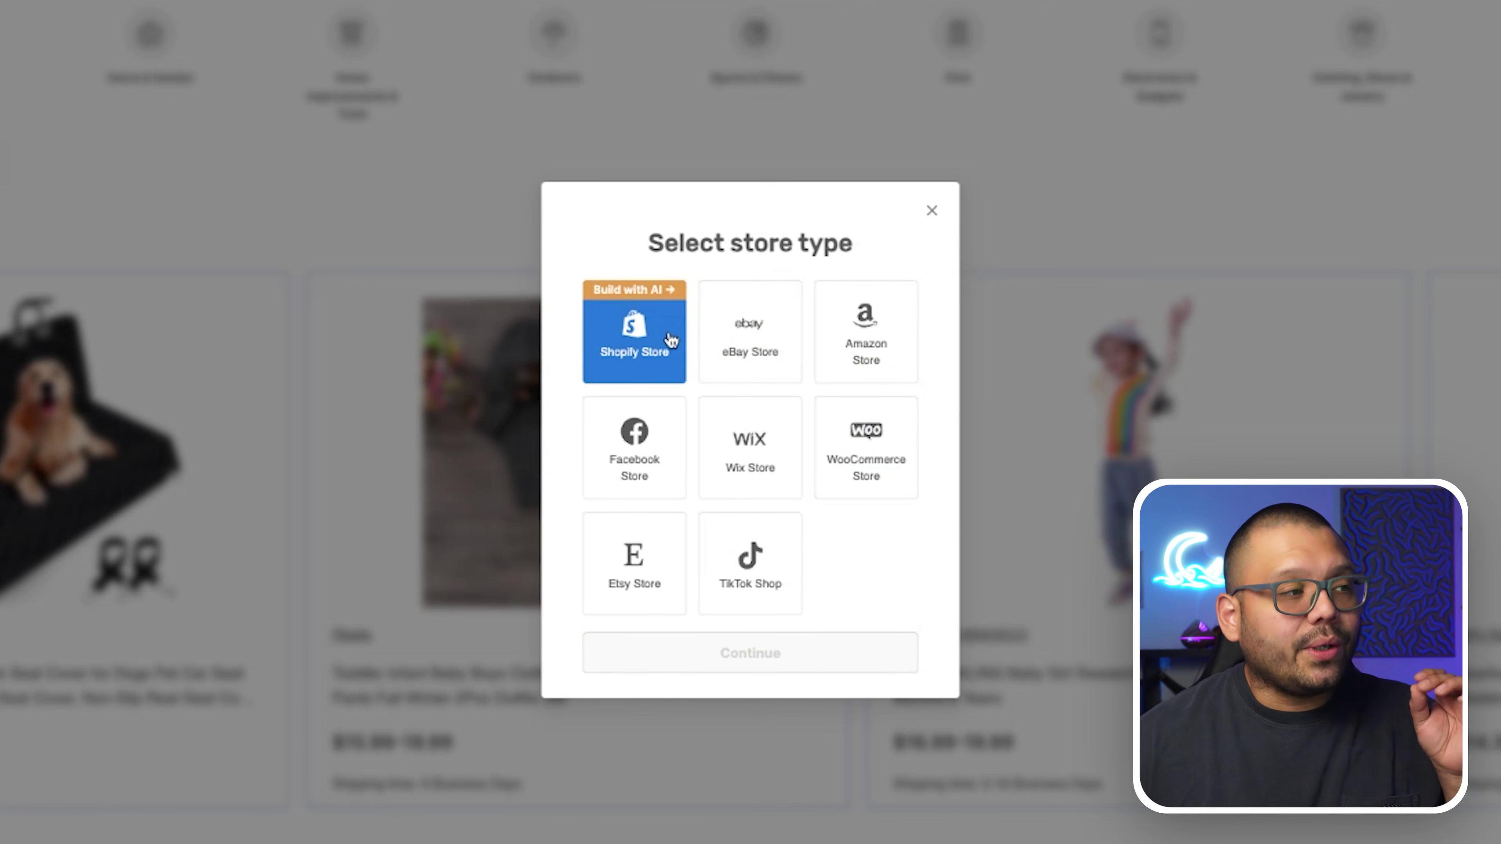
left_click(638, 354)
left_click(851, 667)
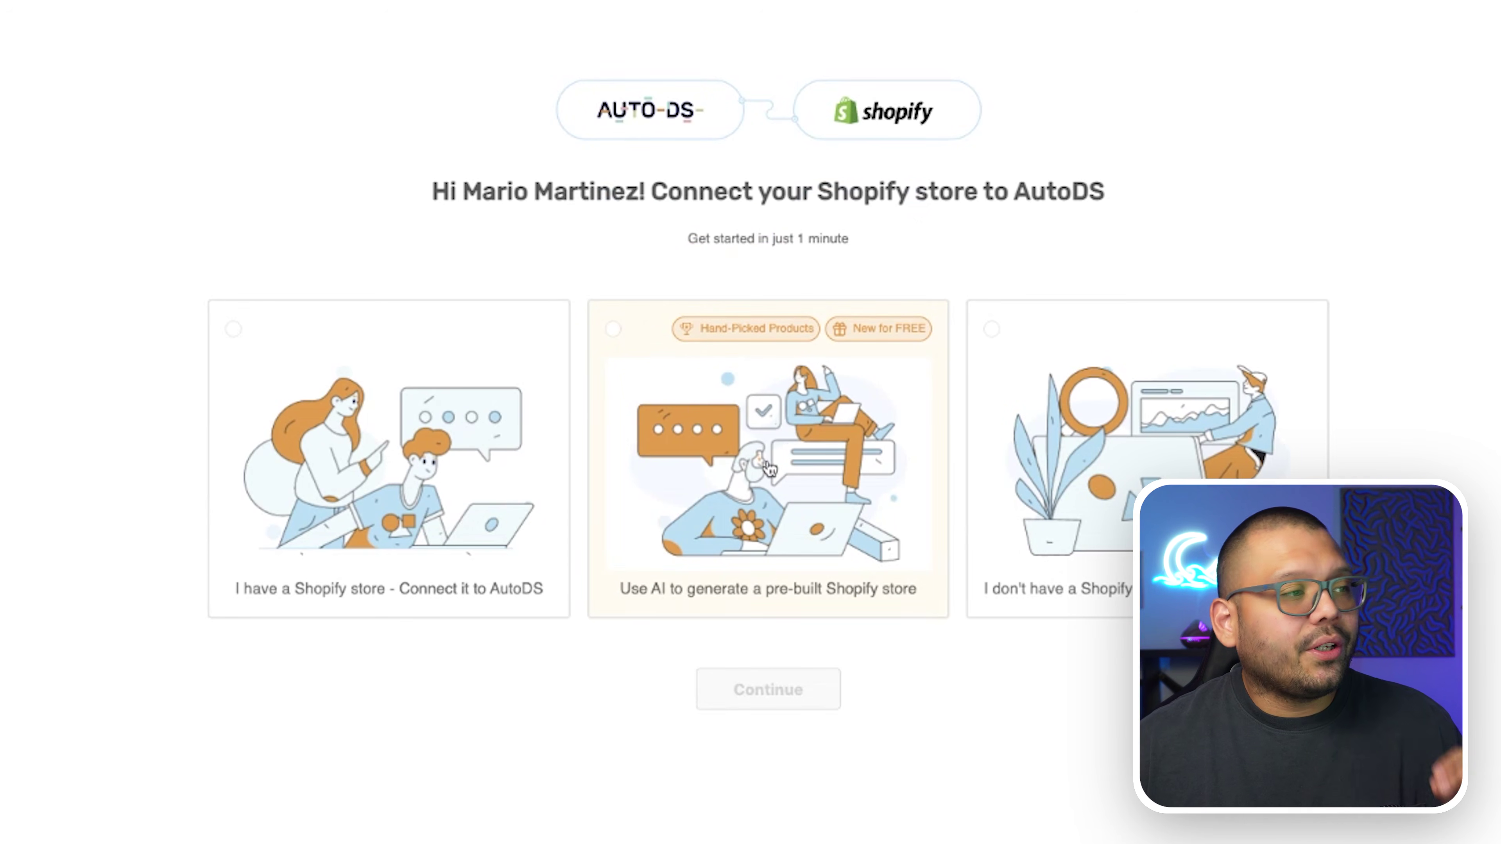
left_click(769, 469)
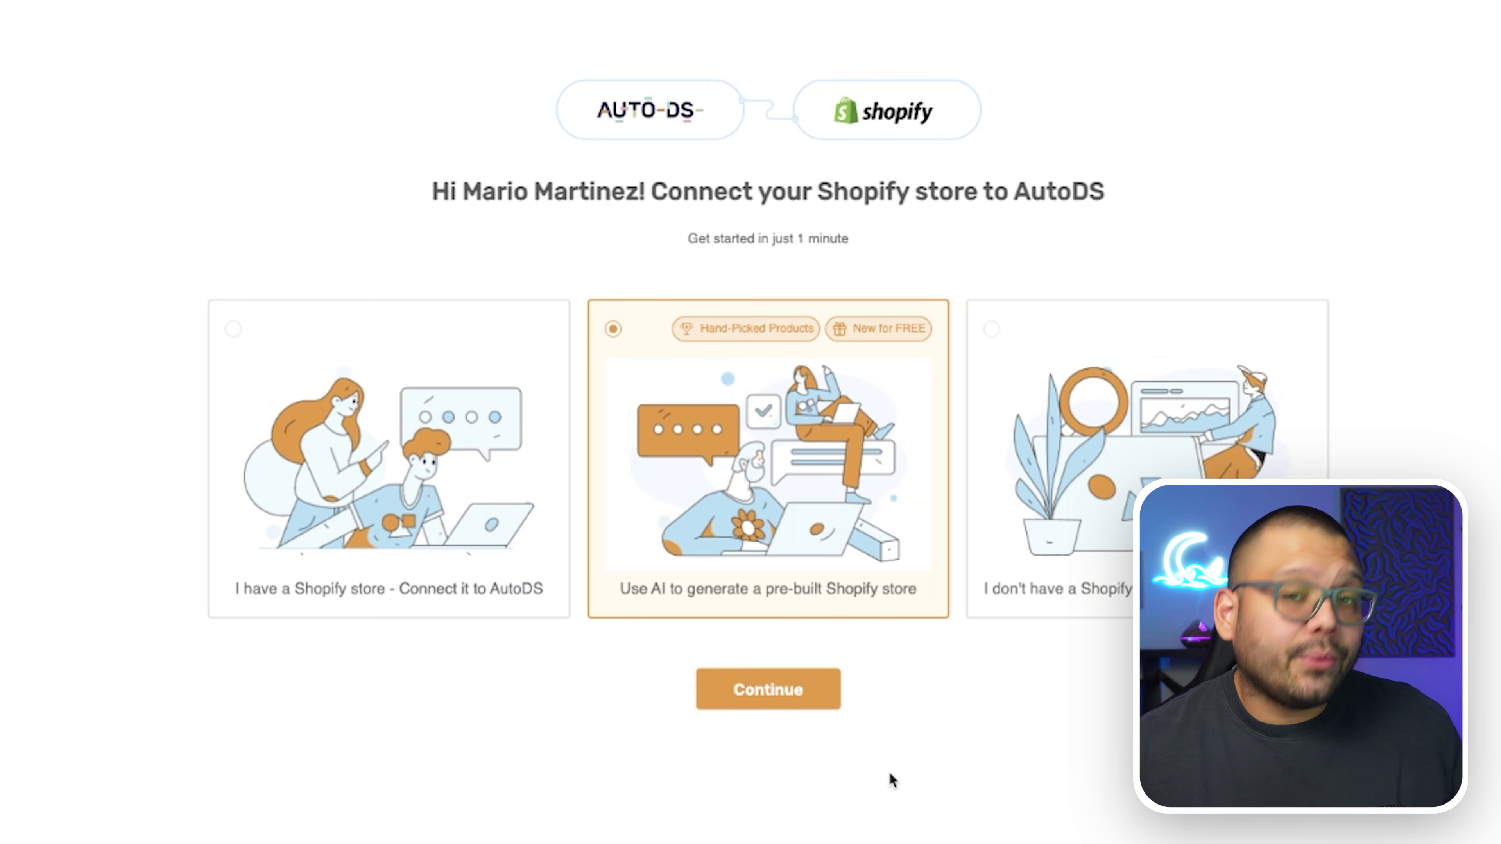
left_click(768, 690)
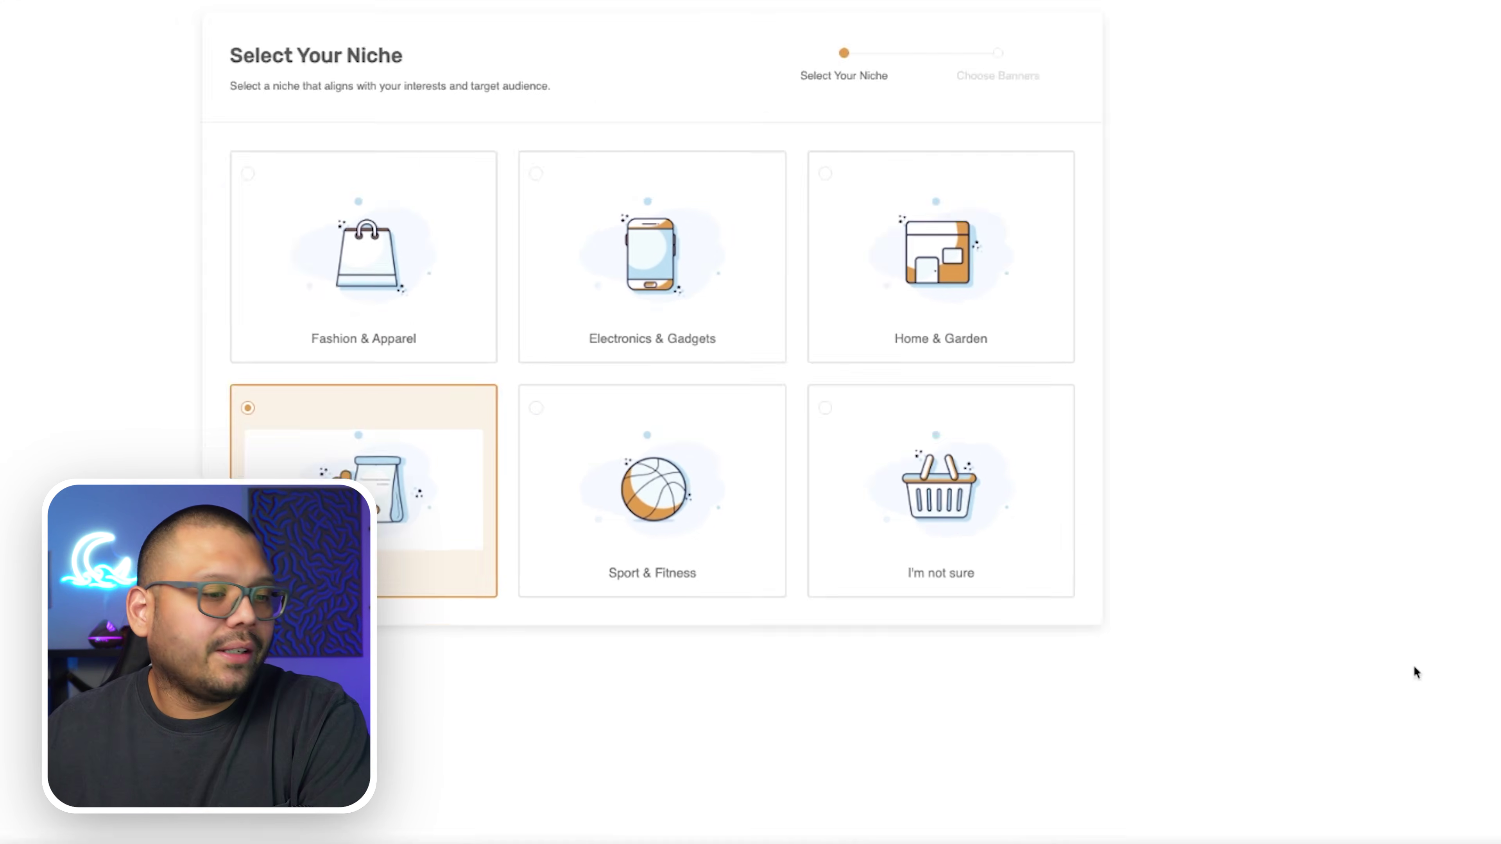
Confirm the pet niche and choose the peeking cats and dogs and the dog with a laptop as homepage banners.
left_click(1327, 728)
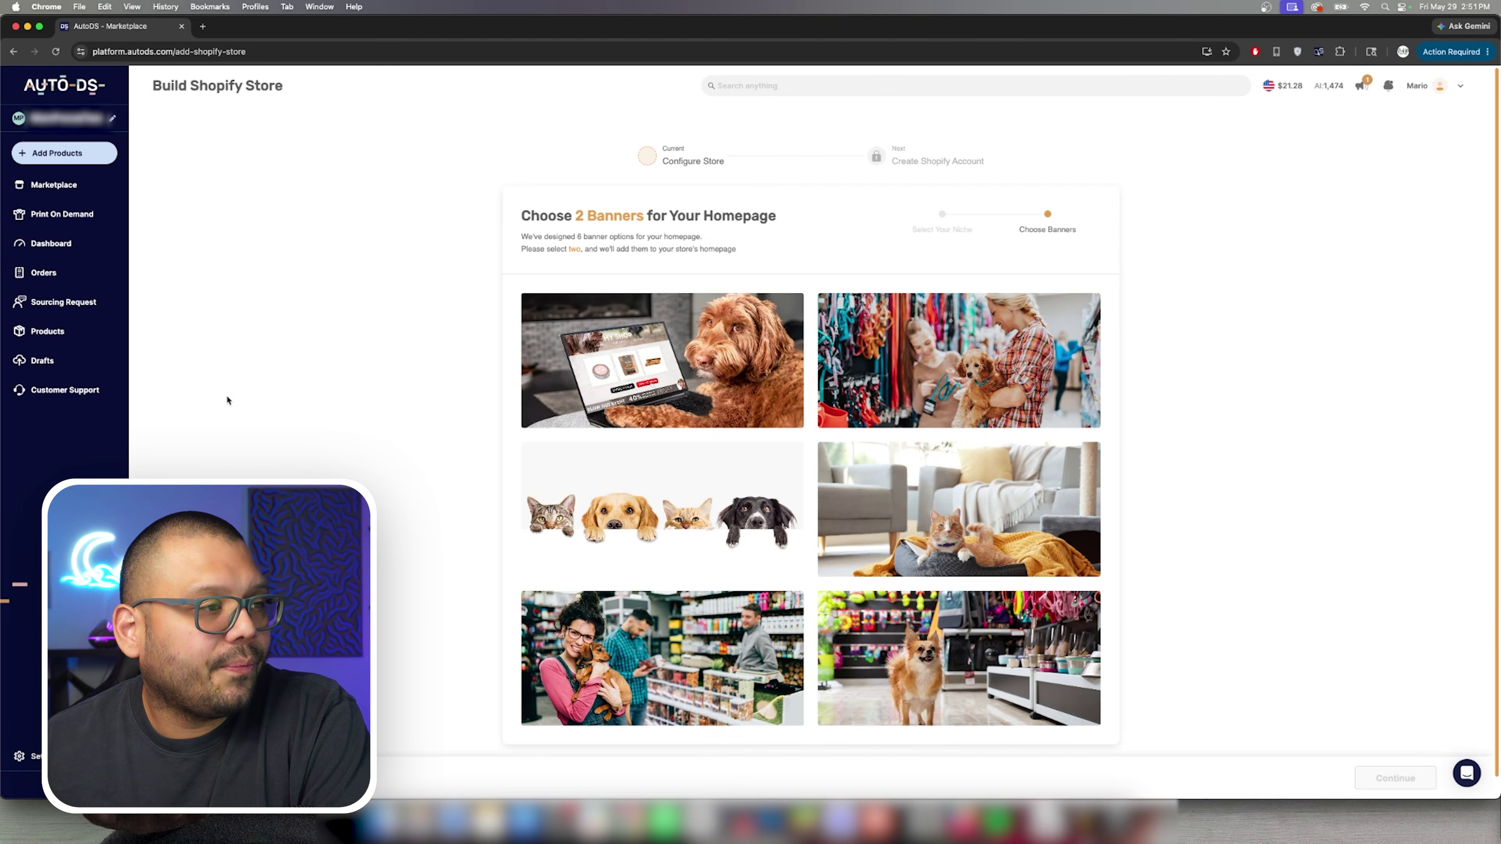
scroll(904, 300, "down", 1)
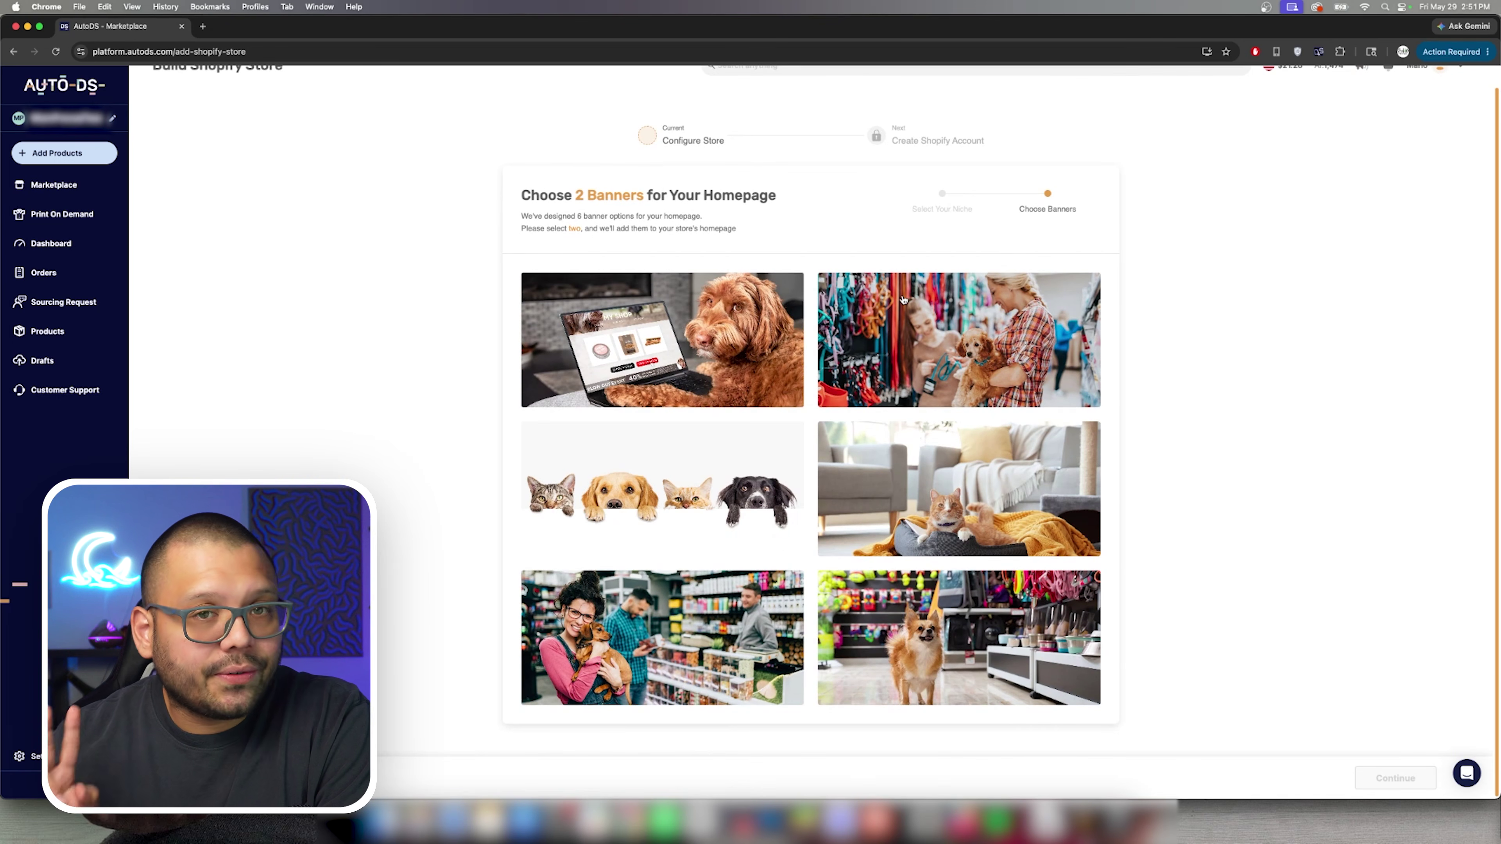
left_click(658, 456)
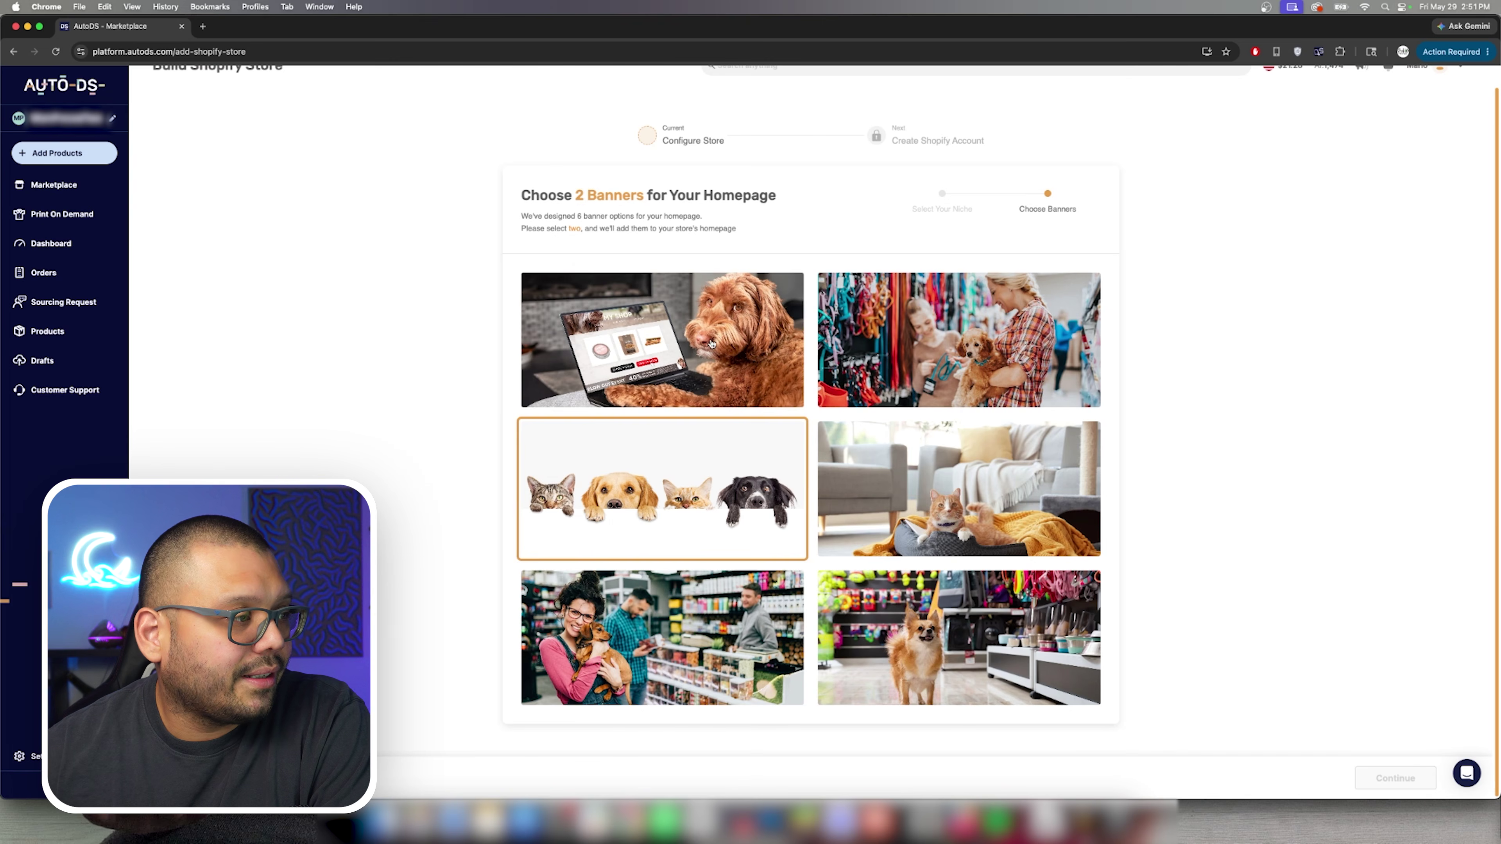
left_click(712, 343)
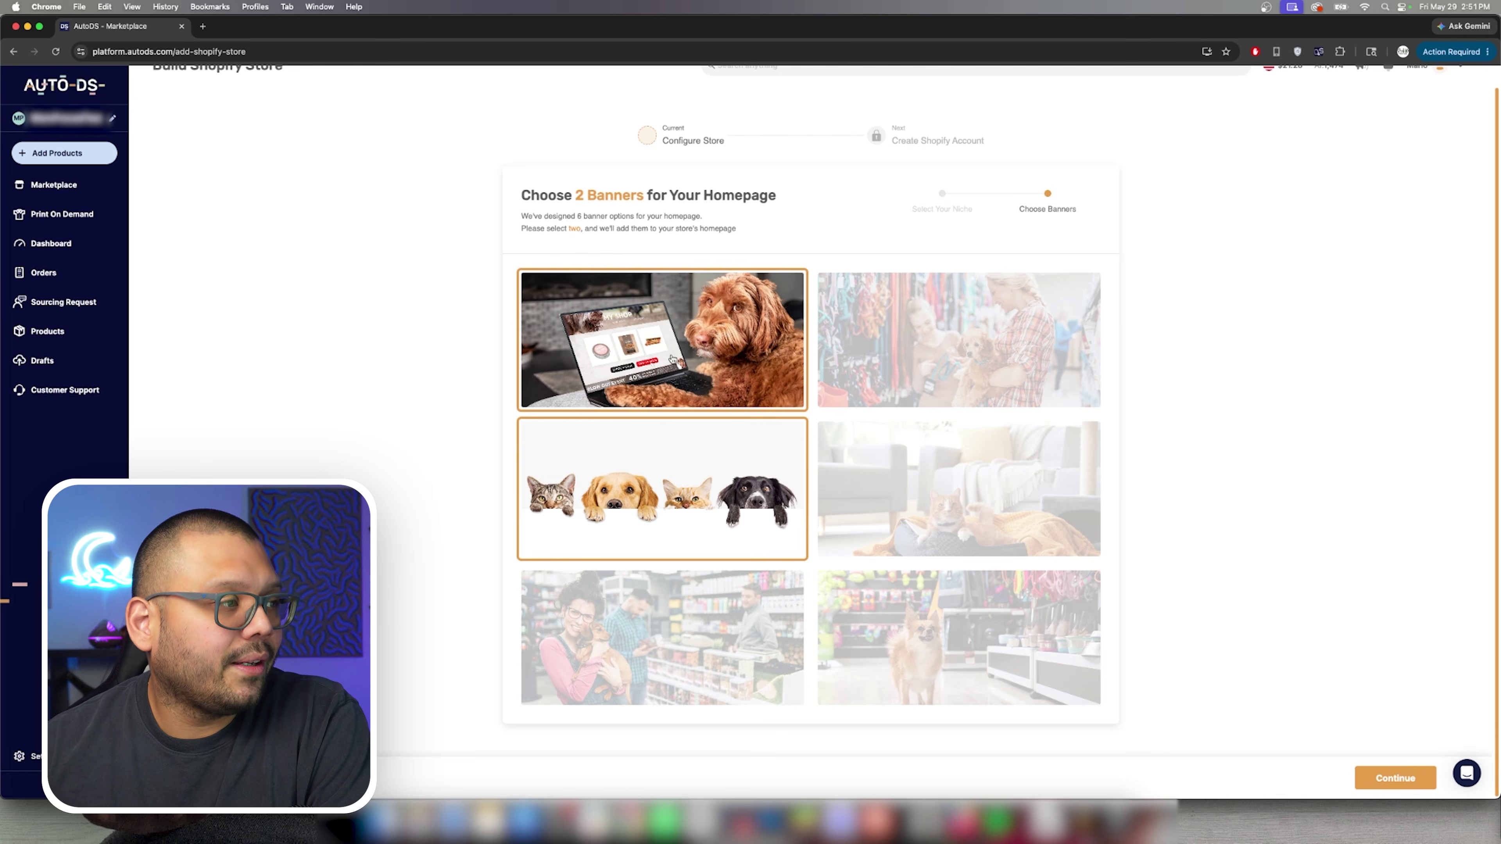
left_click(1395, 778)
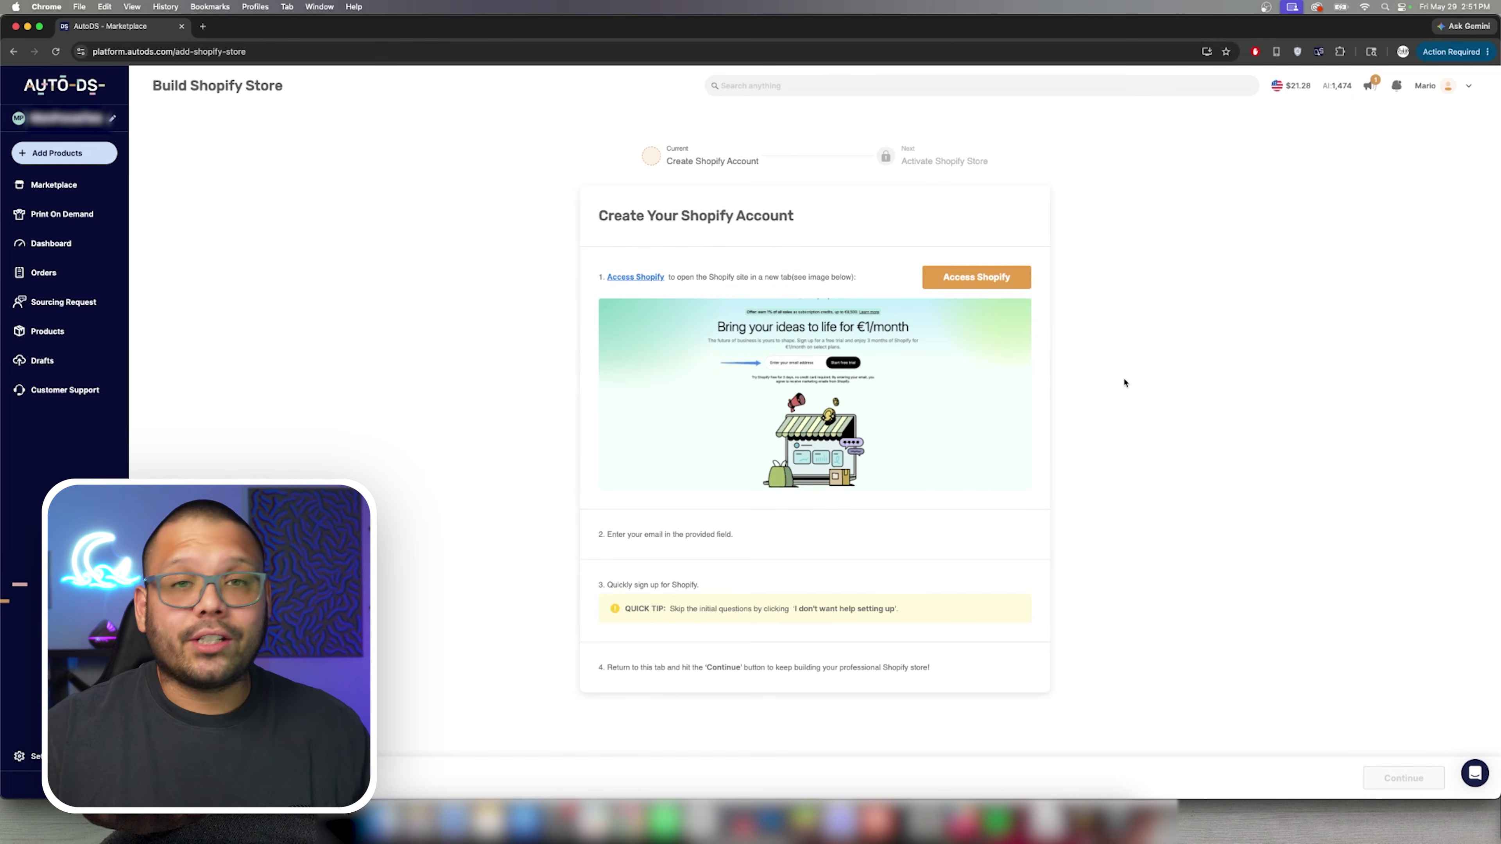
Access Shopify from the store builder and submit the account's email address to start the free trial.
left_click(1010, 279)
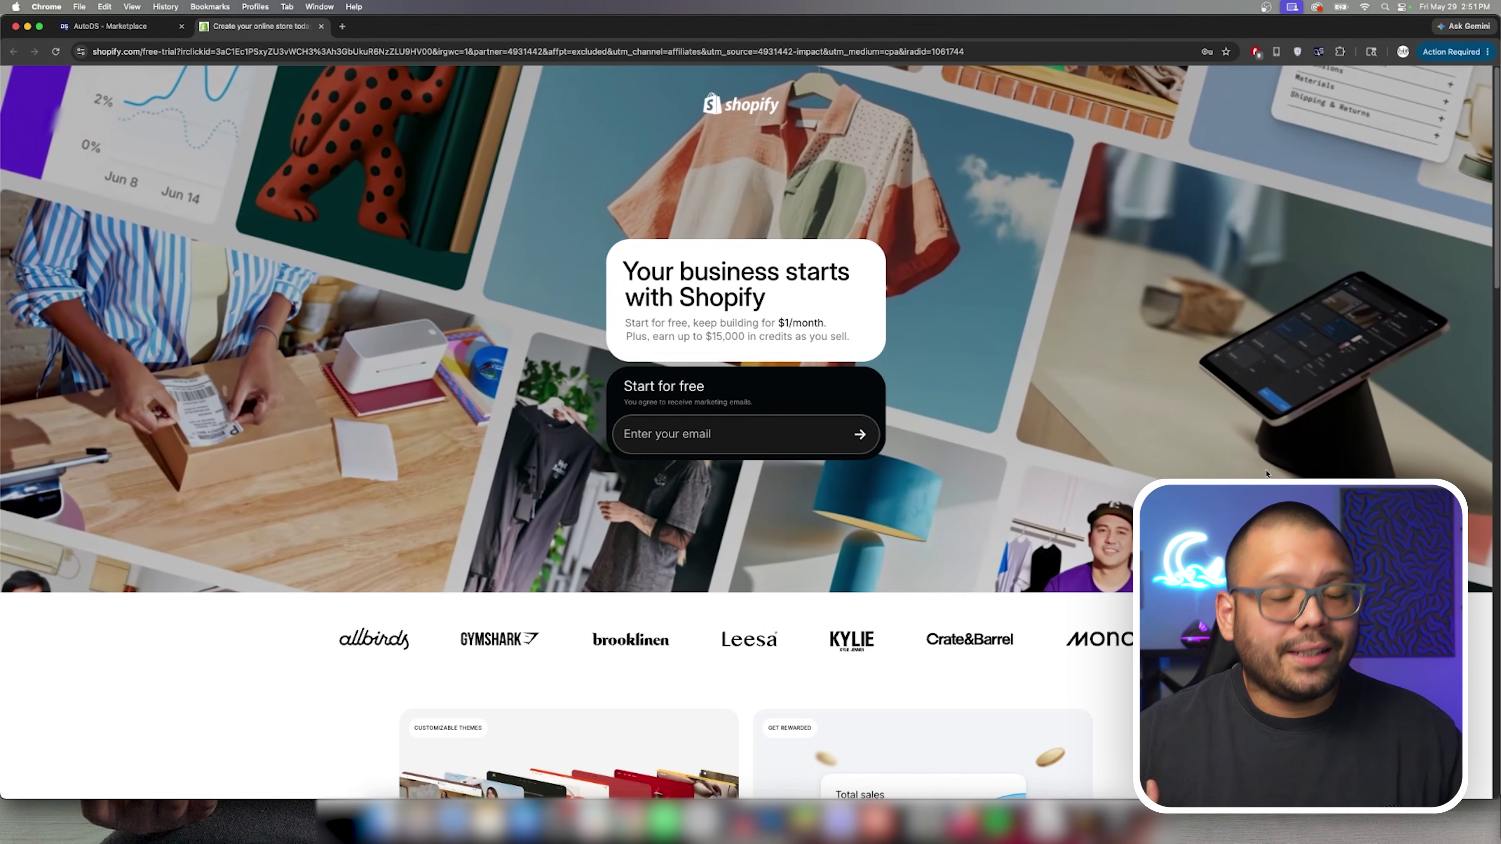
left_click(684, 432)
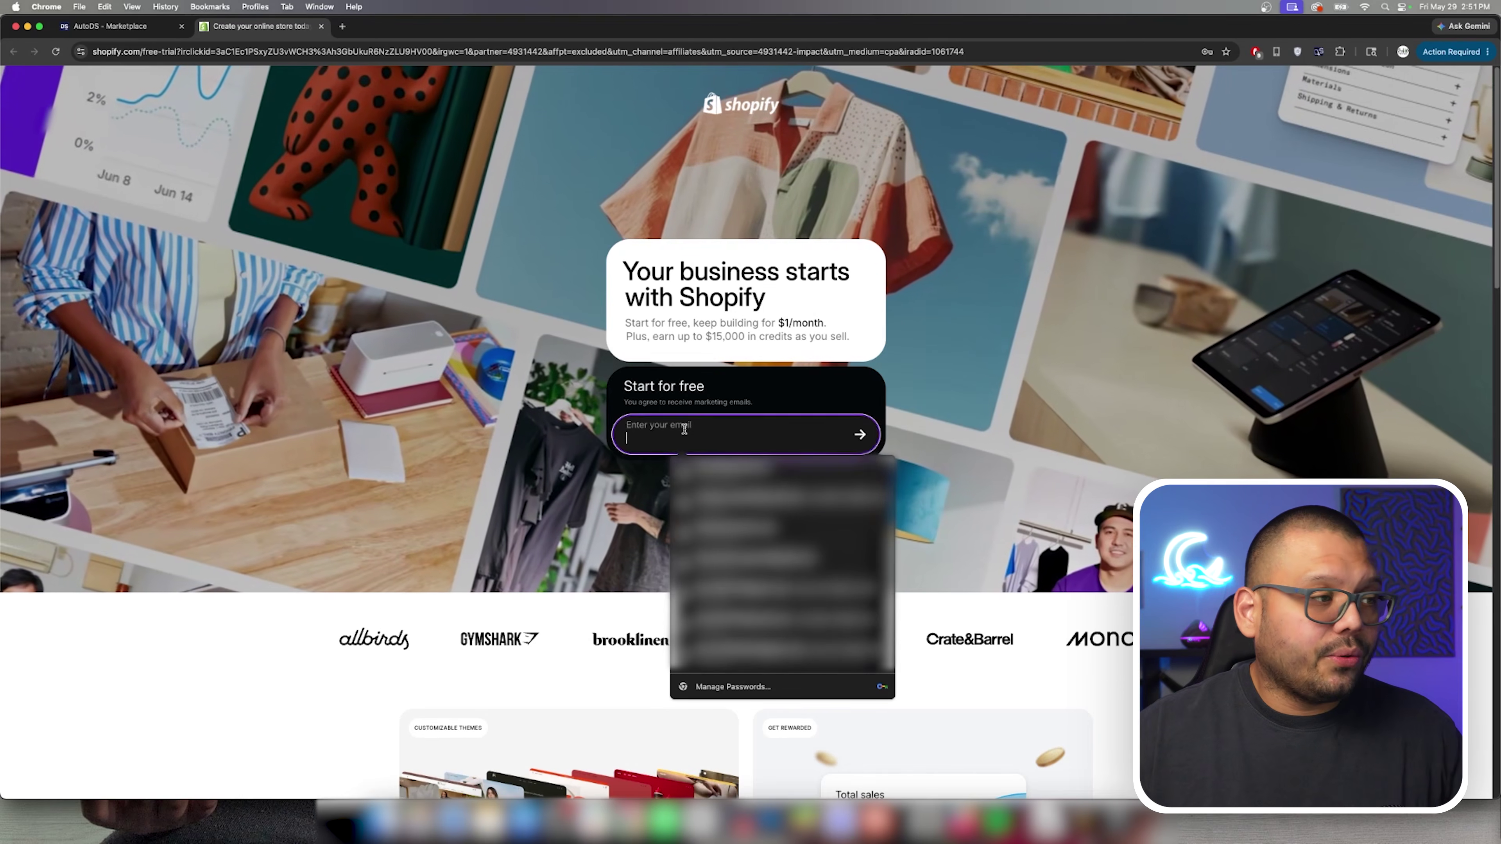
type("[blurred email]")
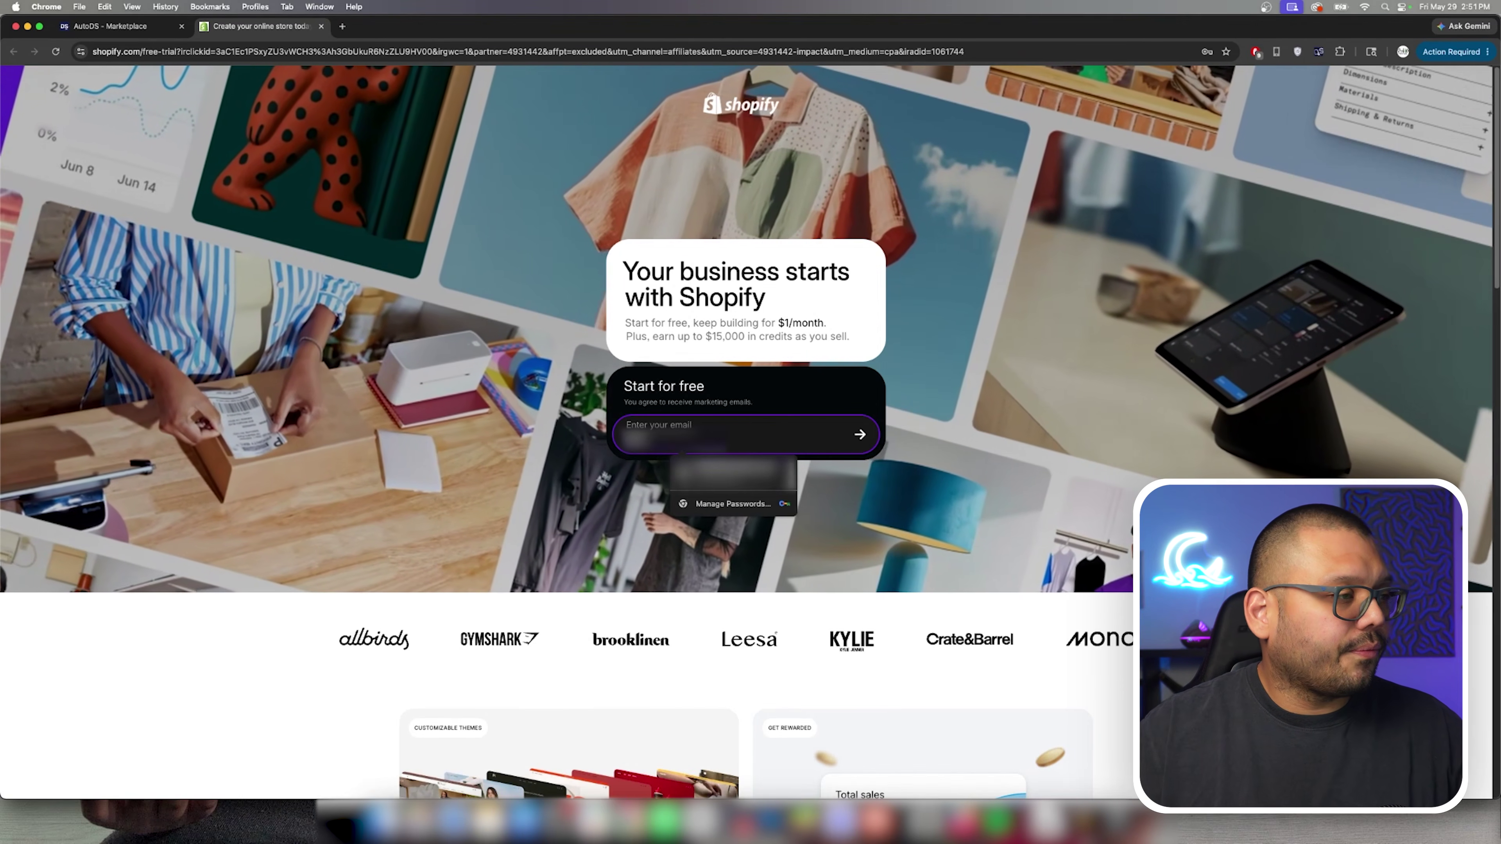
left_click(860, 435)
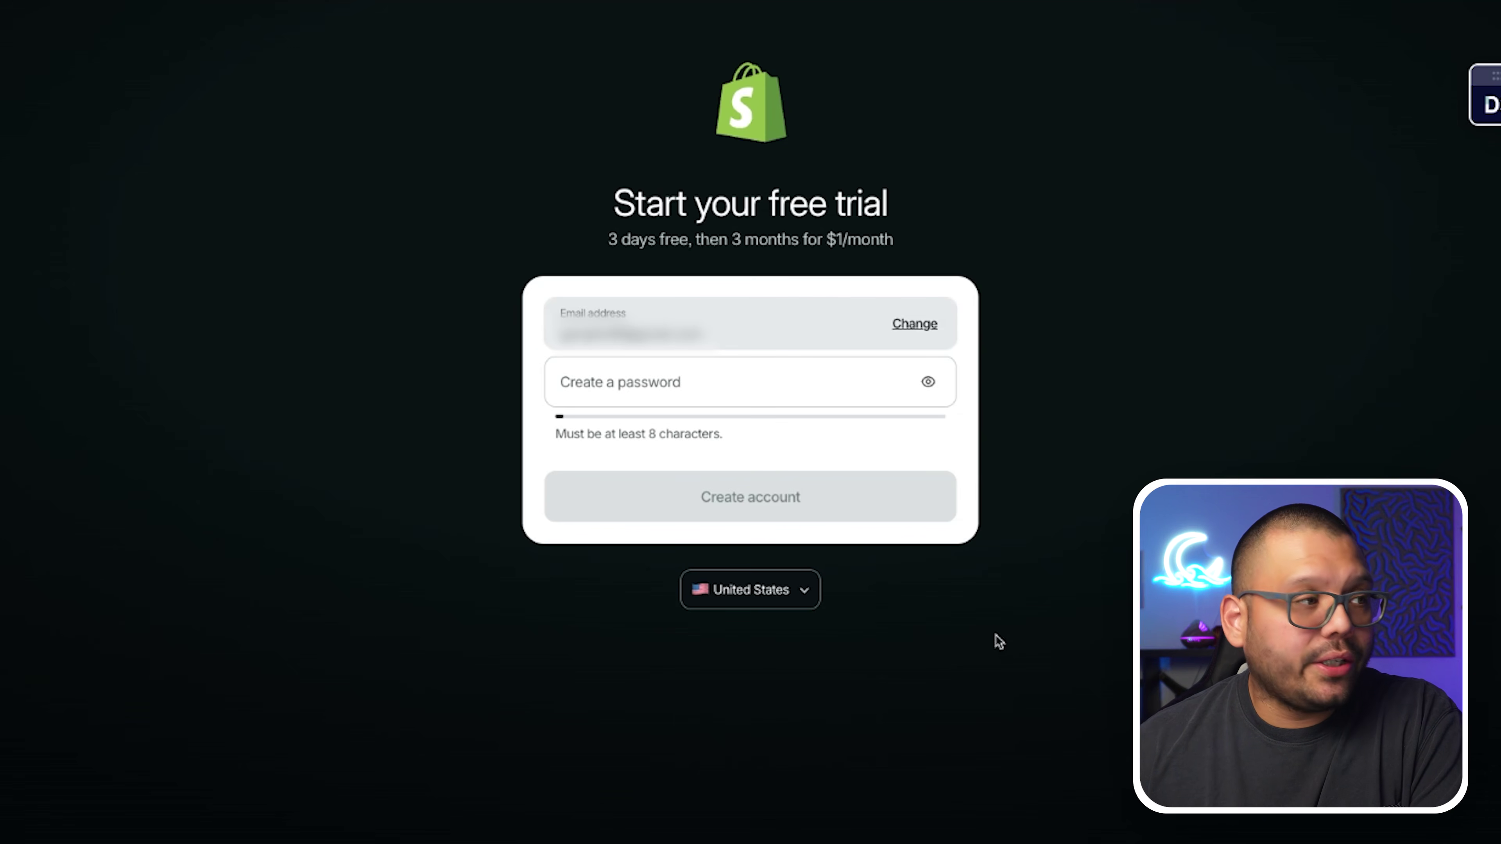
Enter a password for the new Shopify account and create the account.
left_click(688, 383)
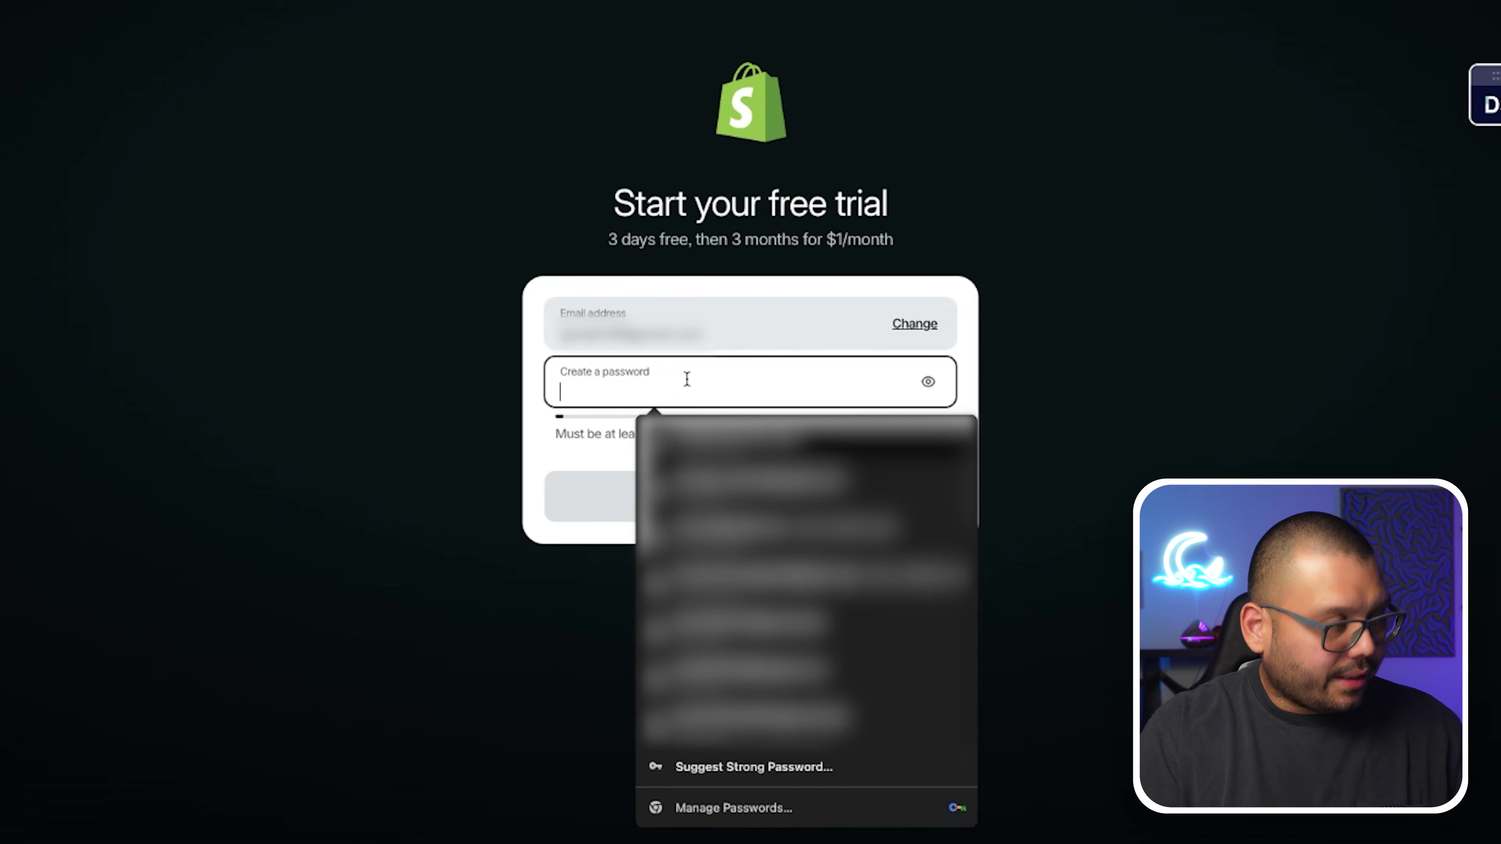
type("••")
left_click(744, 512)
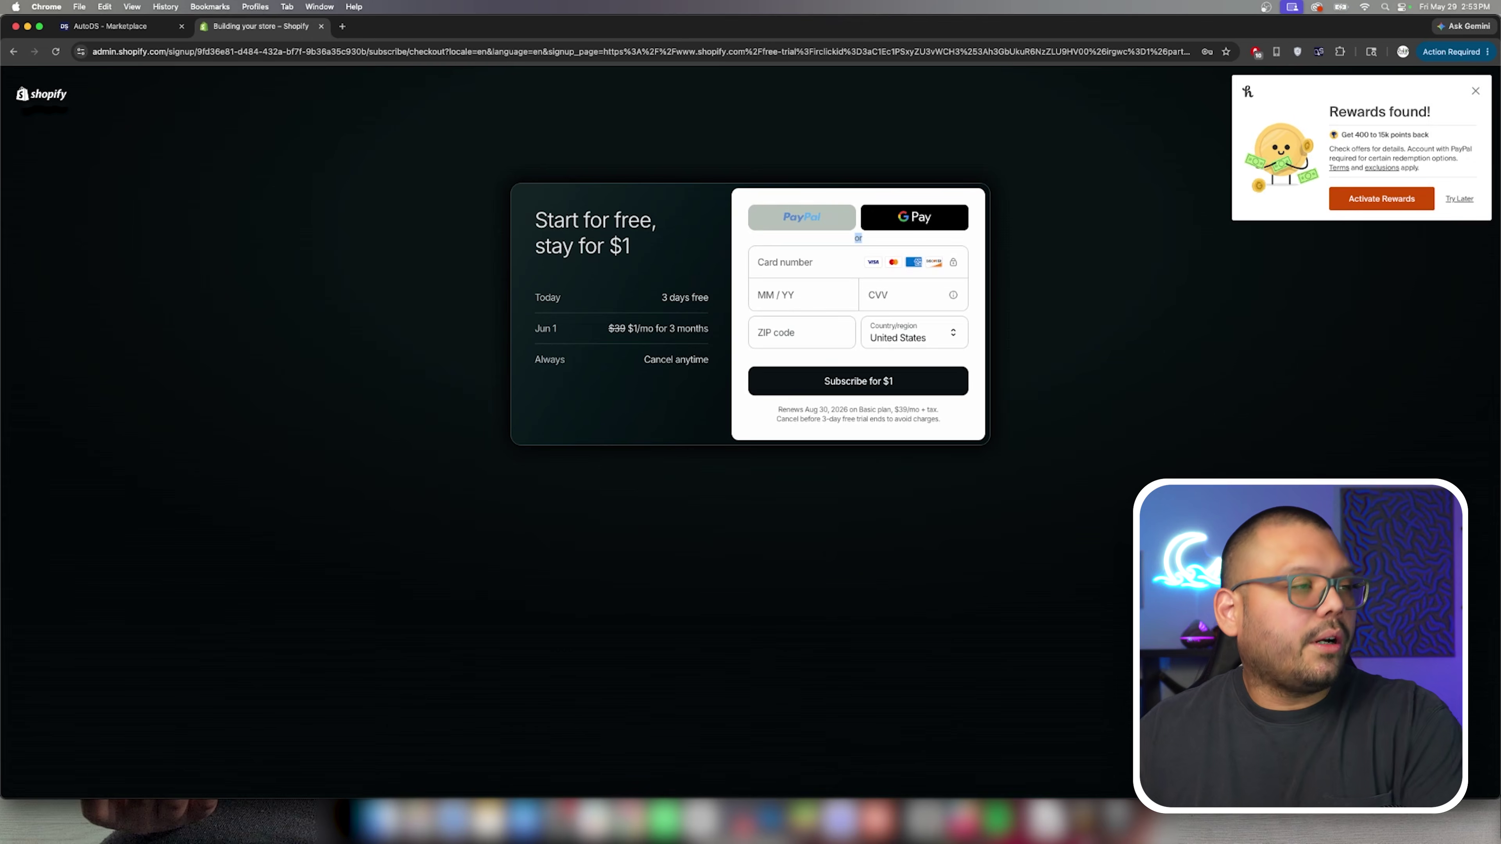
Return to AutoDS, continue to store activation and subscribe to Shopify's Basic monthly plan with PayPal.
left_click(113, 31)
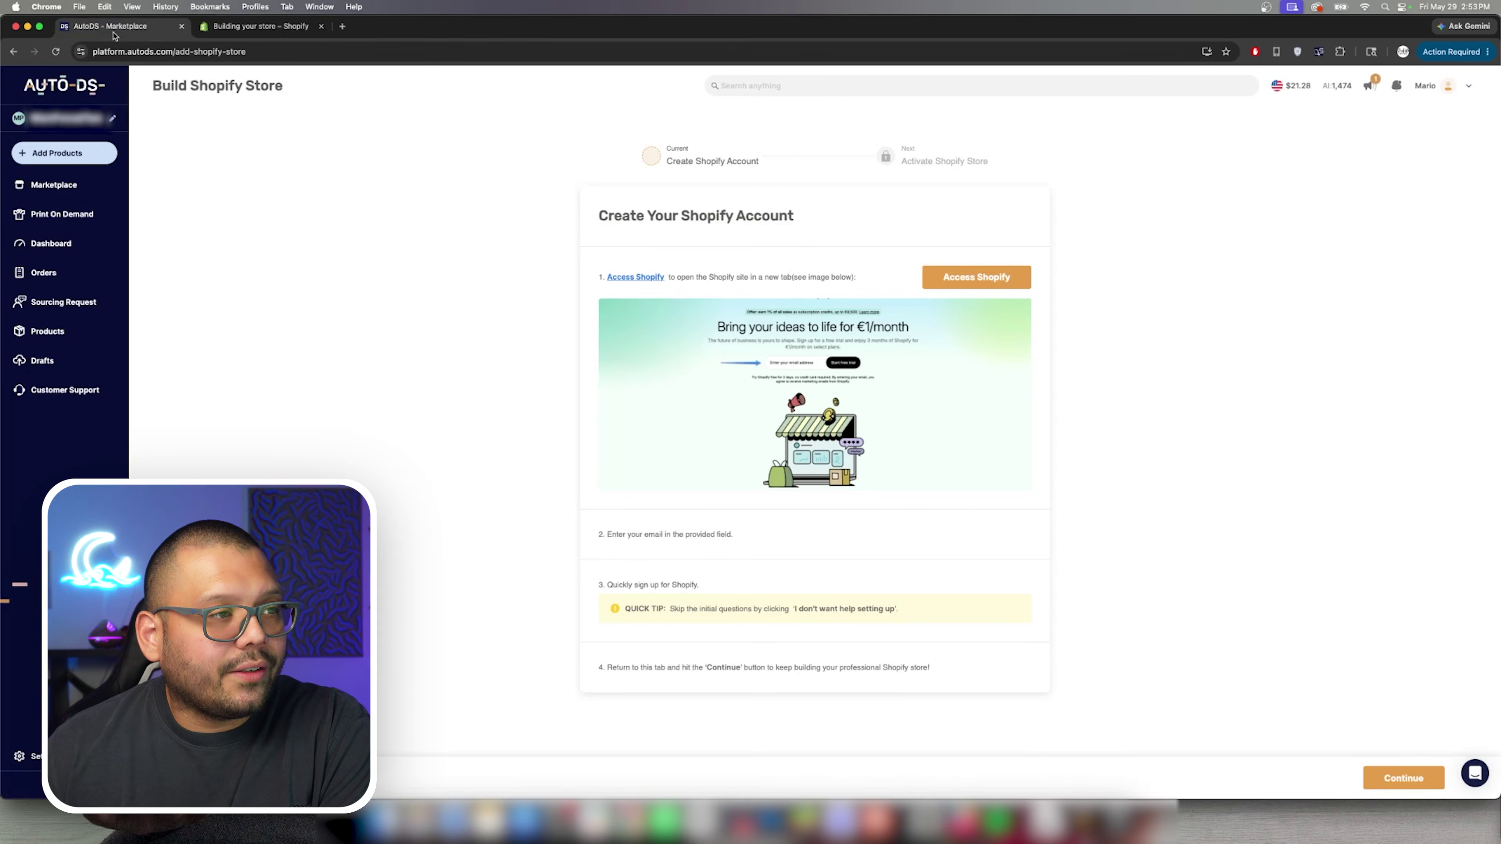
left_click(1404, 778)
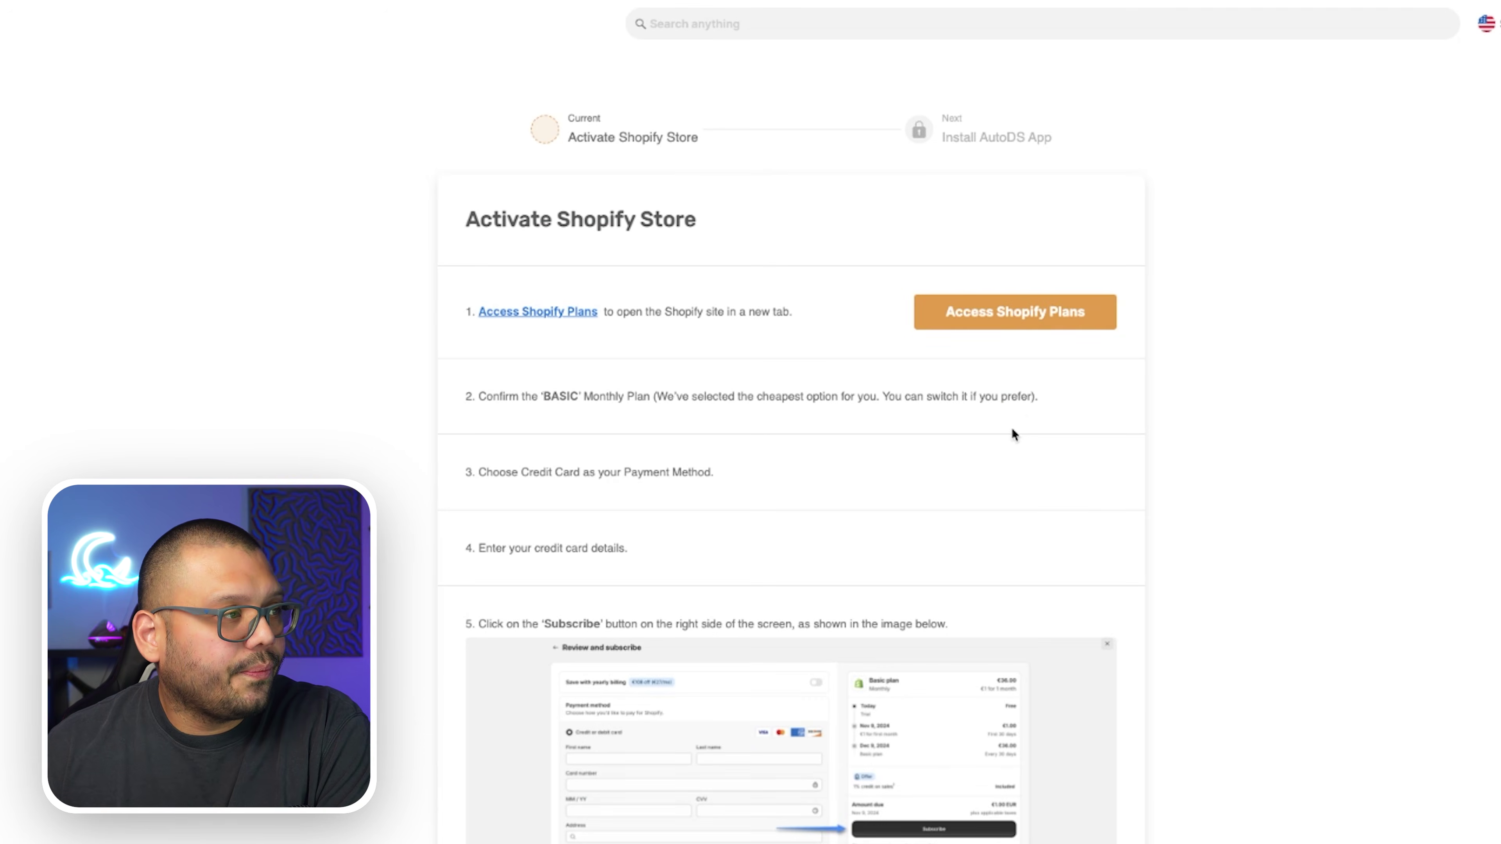
left_click(1010, 314)
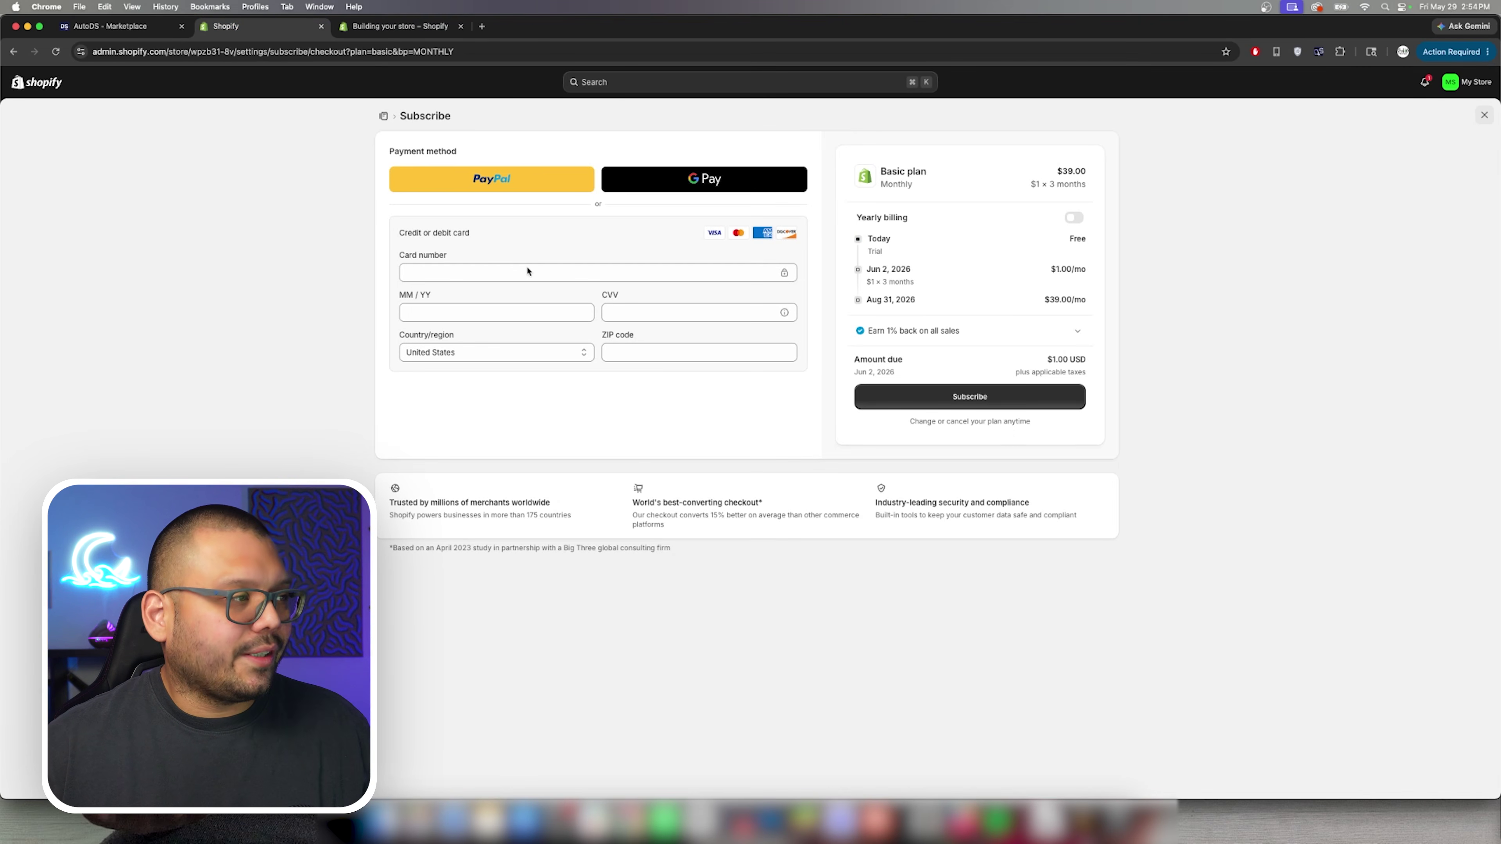
left_click(516, 190)
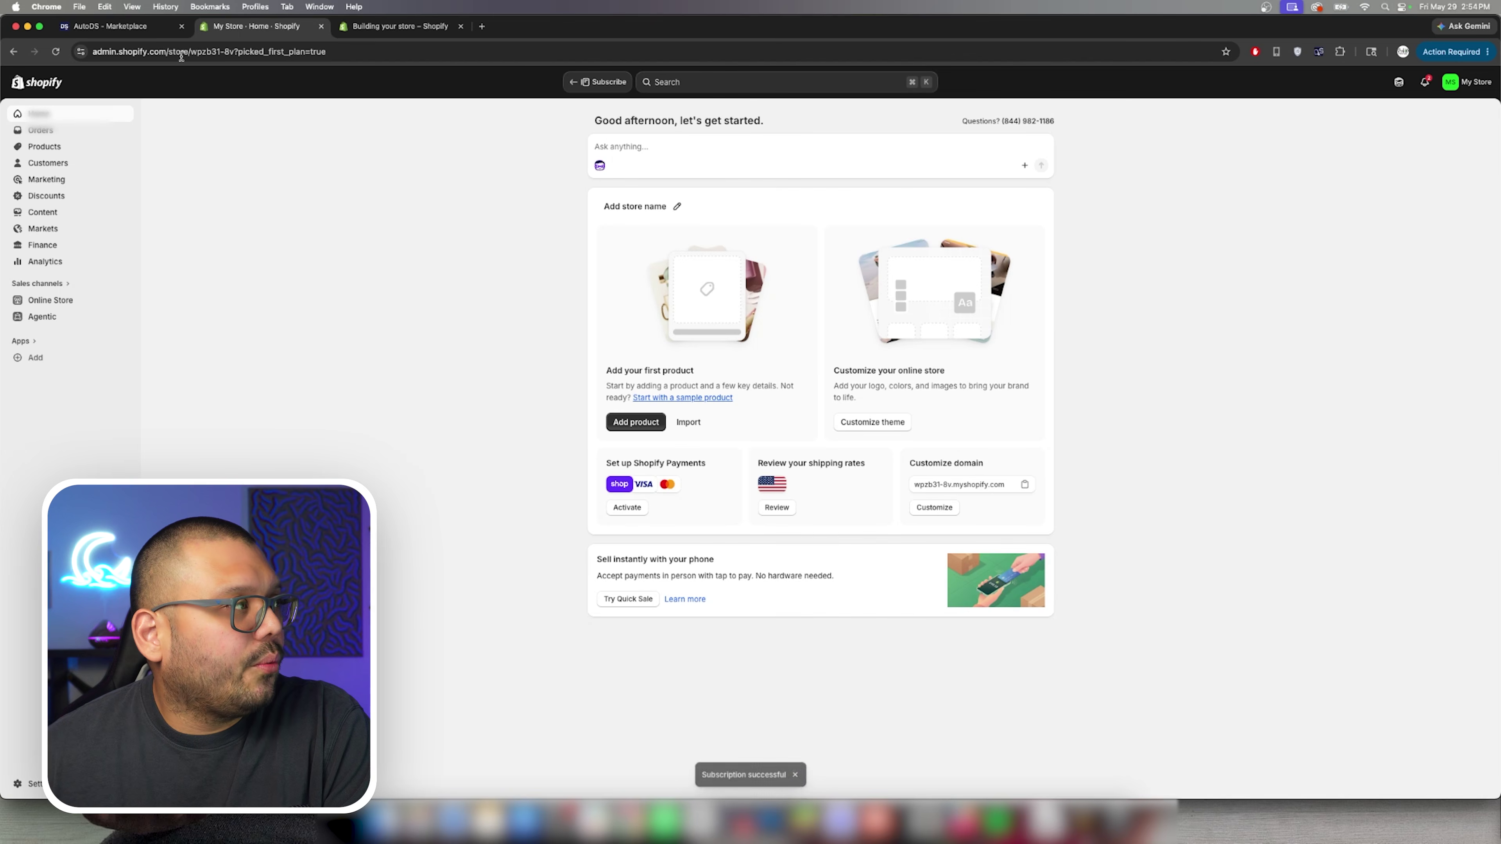
Return to AutoDS, continue the setup and install the AutoDS app on the store from the Shopify App Store.
left_click(118, 26)
left_click(1404, 778)
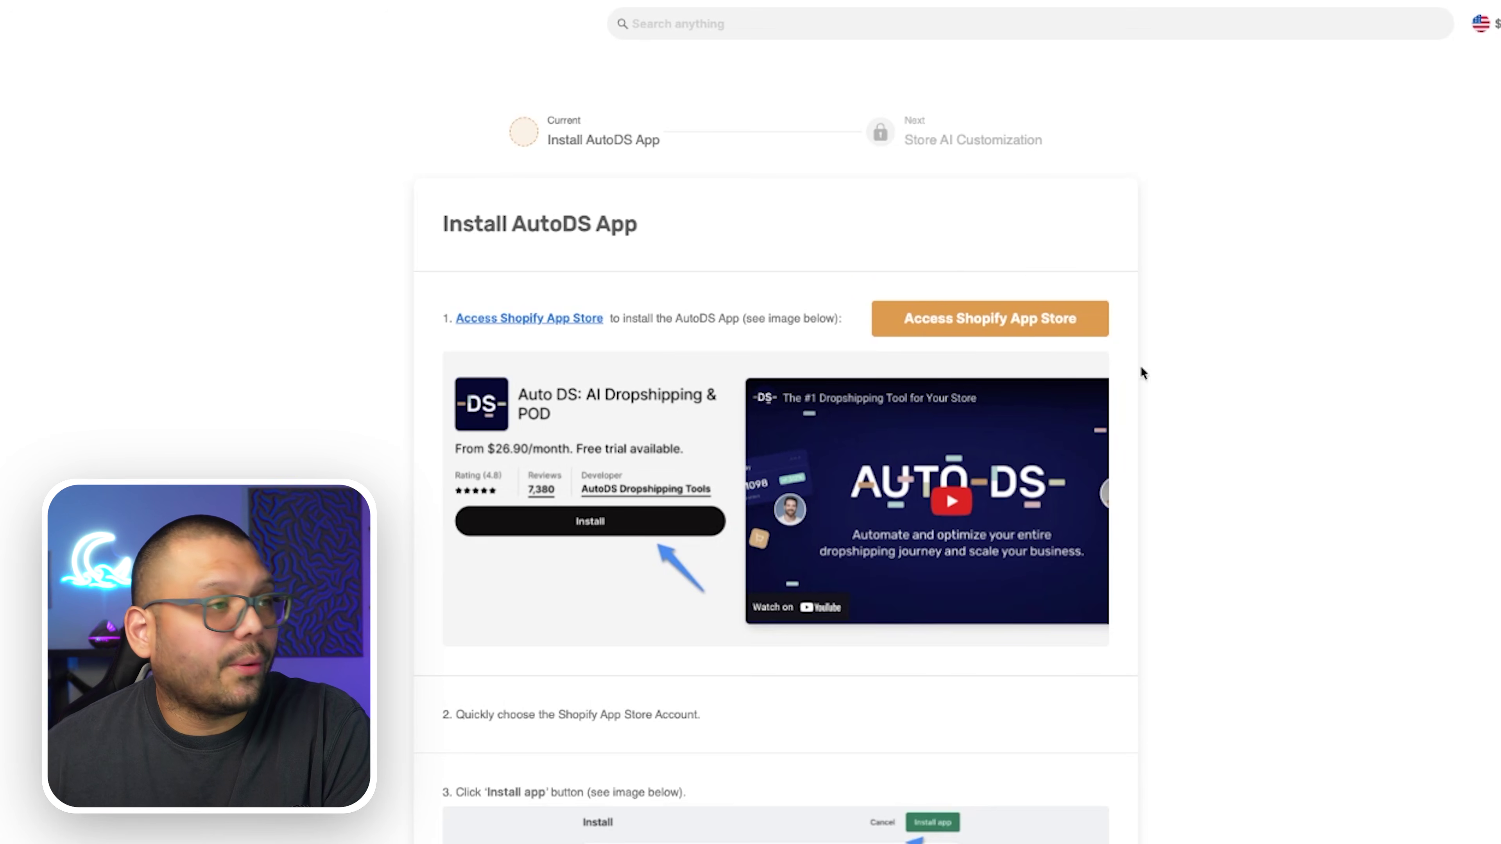
left_click(949, 277)
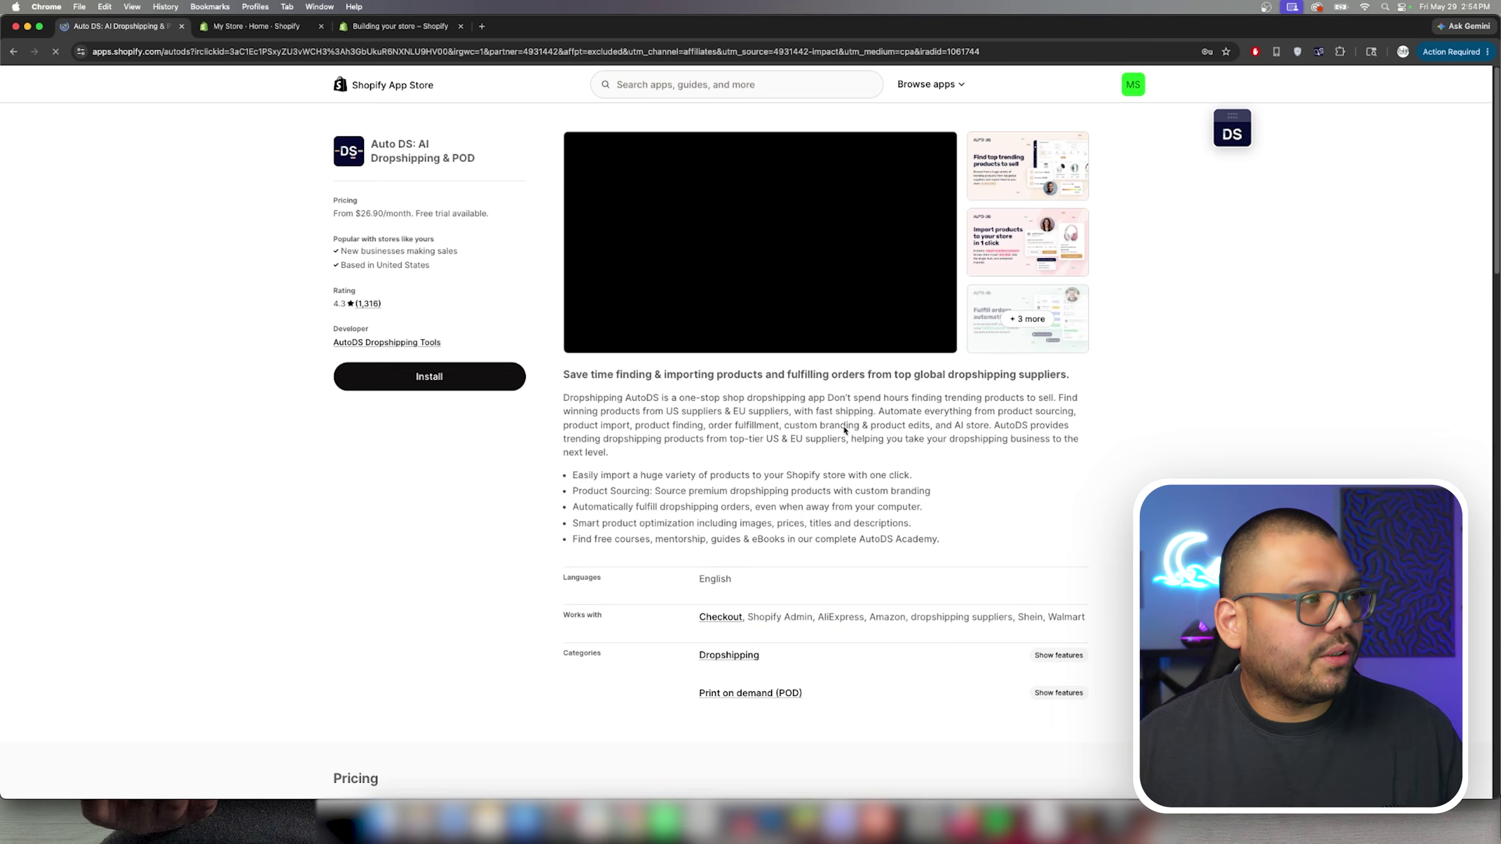
left_click(429, 378)
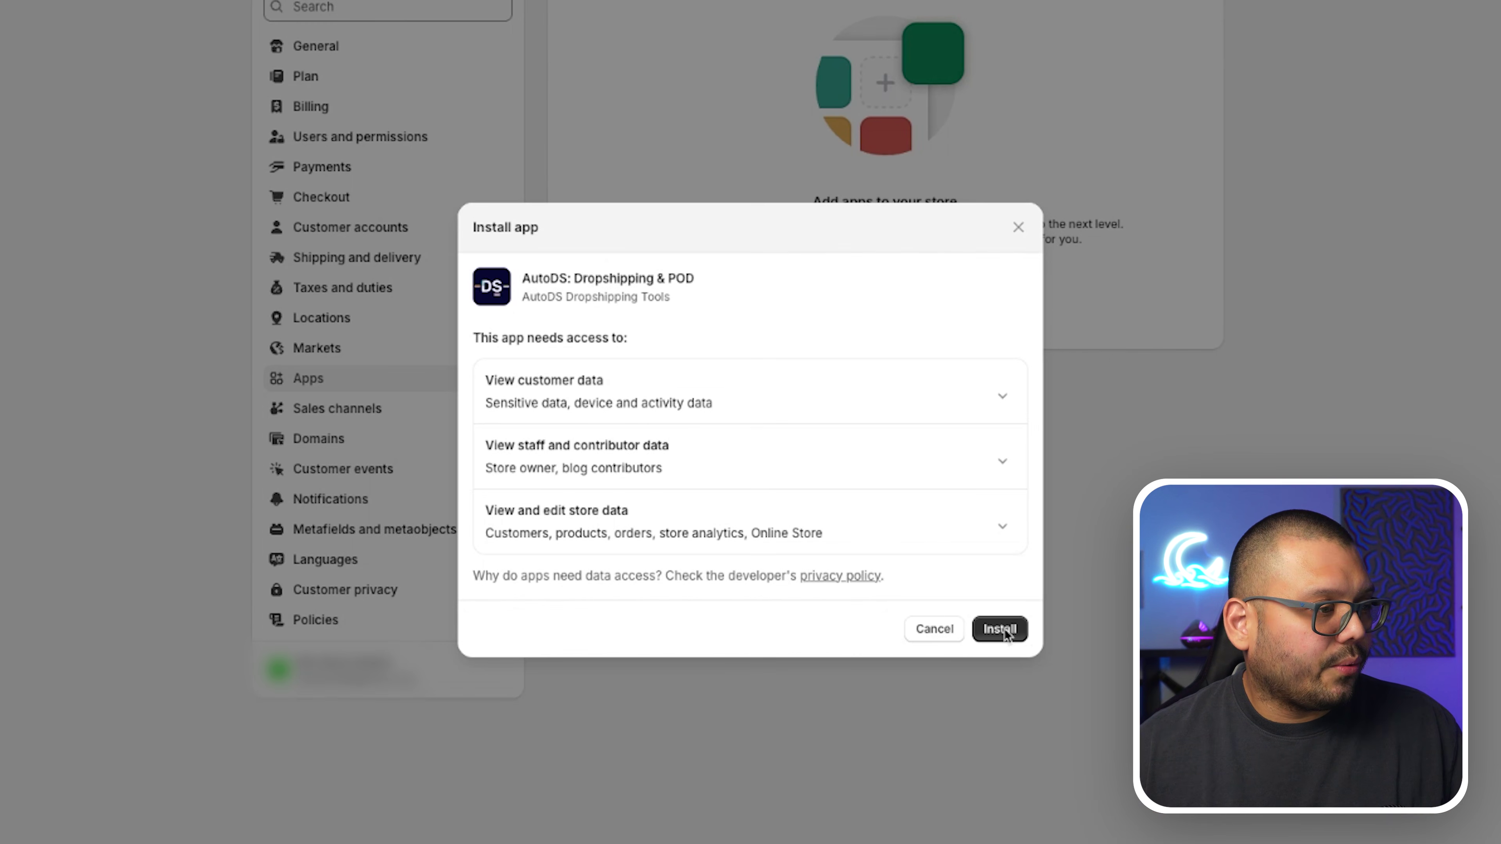
left_click(953, 592)
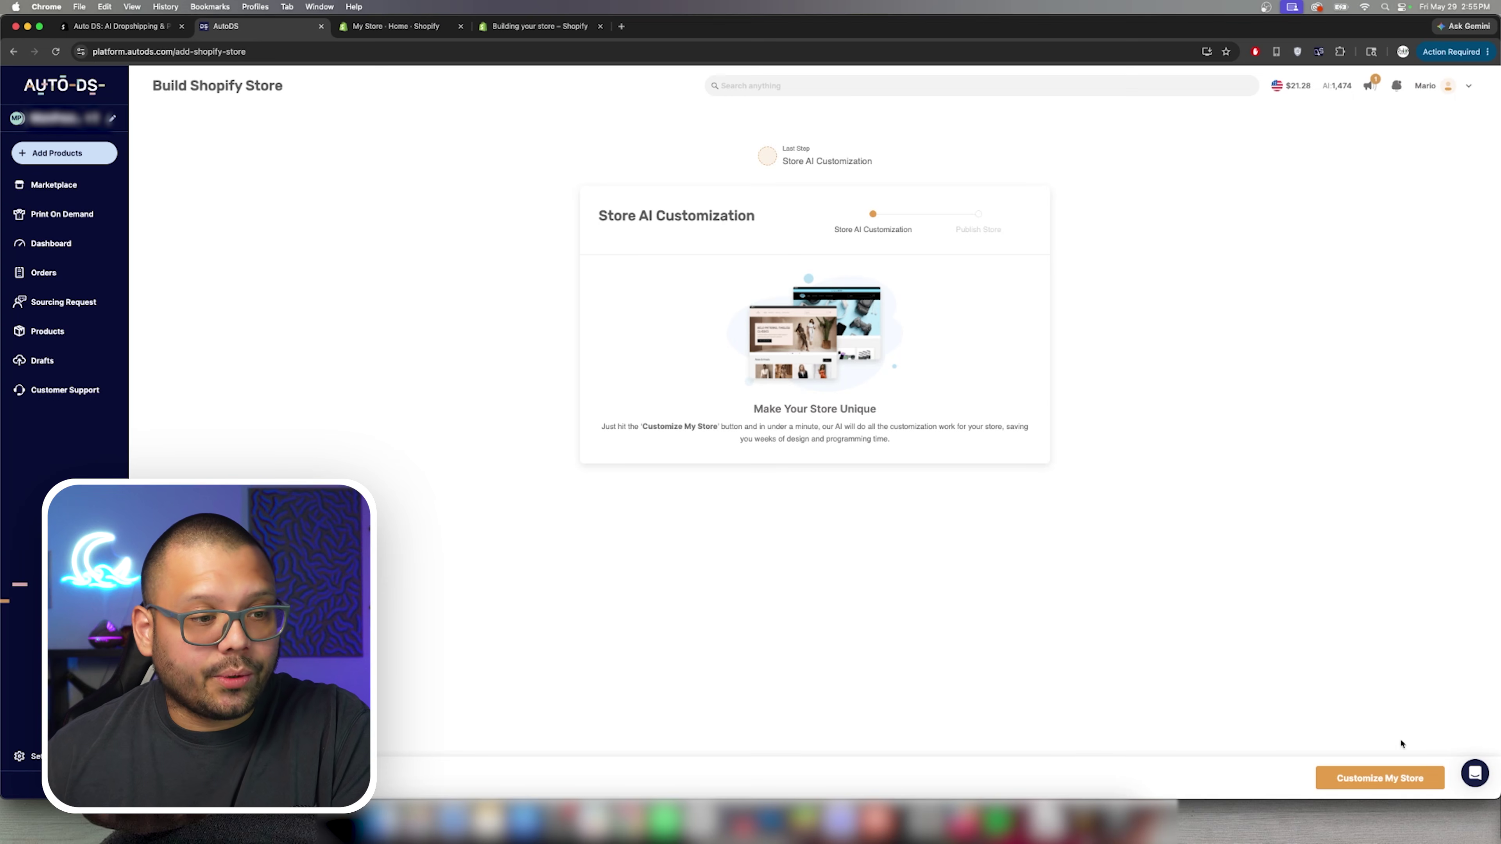
Run the AI store customization, publish the store by saving Shopify's password protection as off, and complete the AutoDS setup.
left_click(1404, 780)
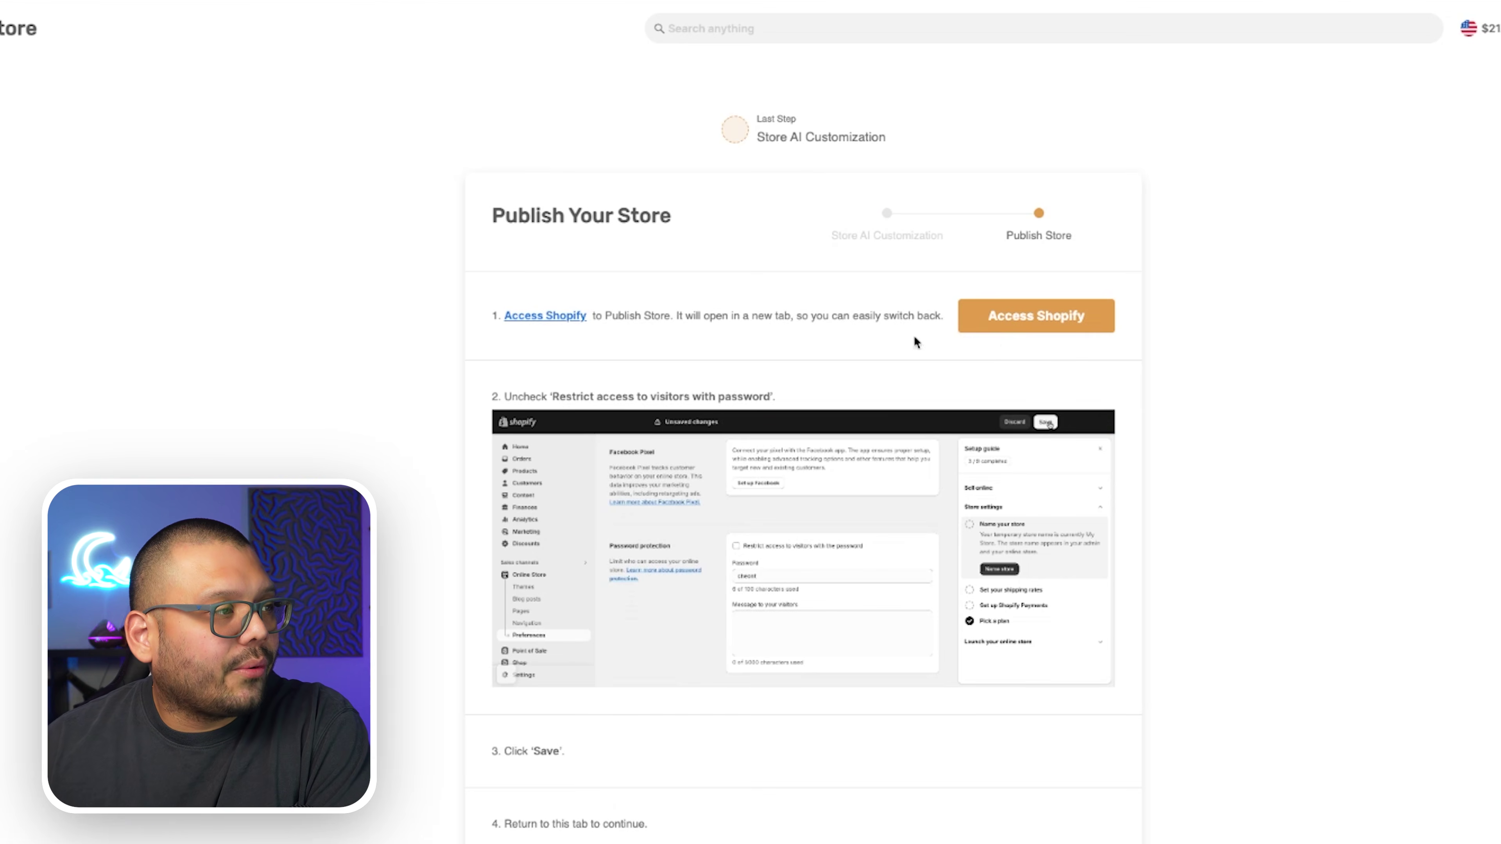
left_click(1029, 316)
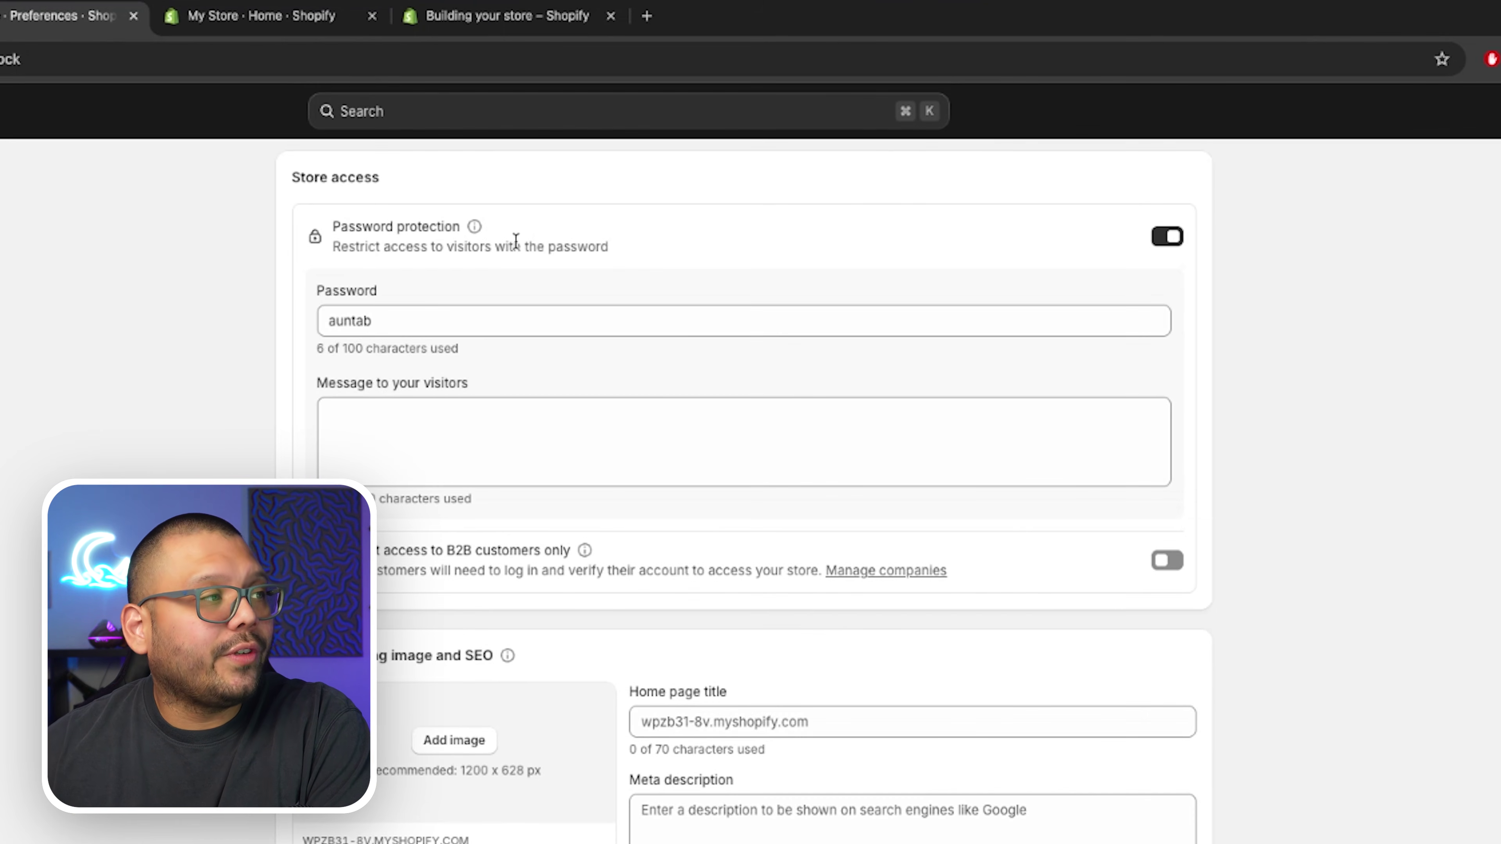
left_click(1171, 241)
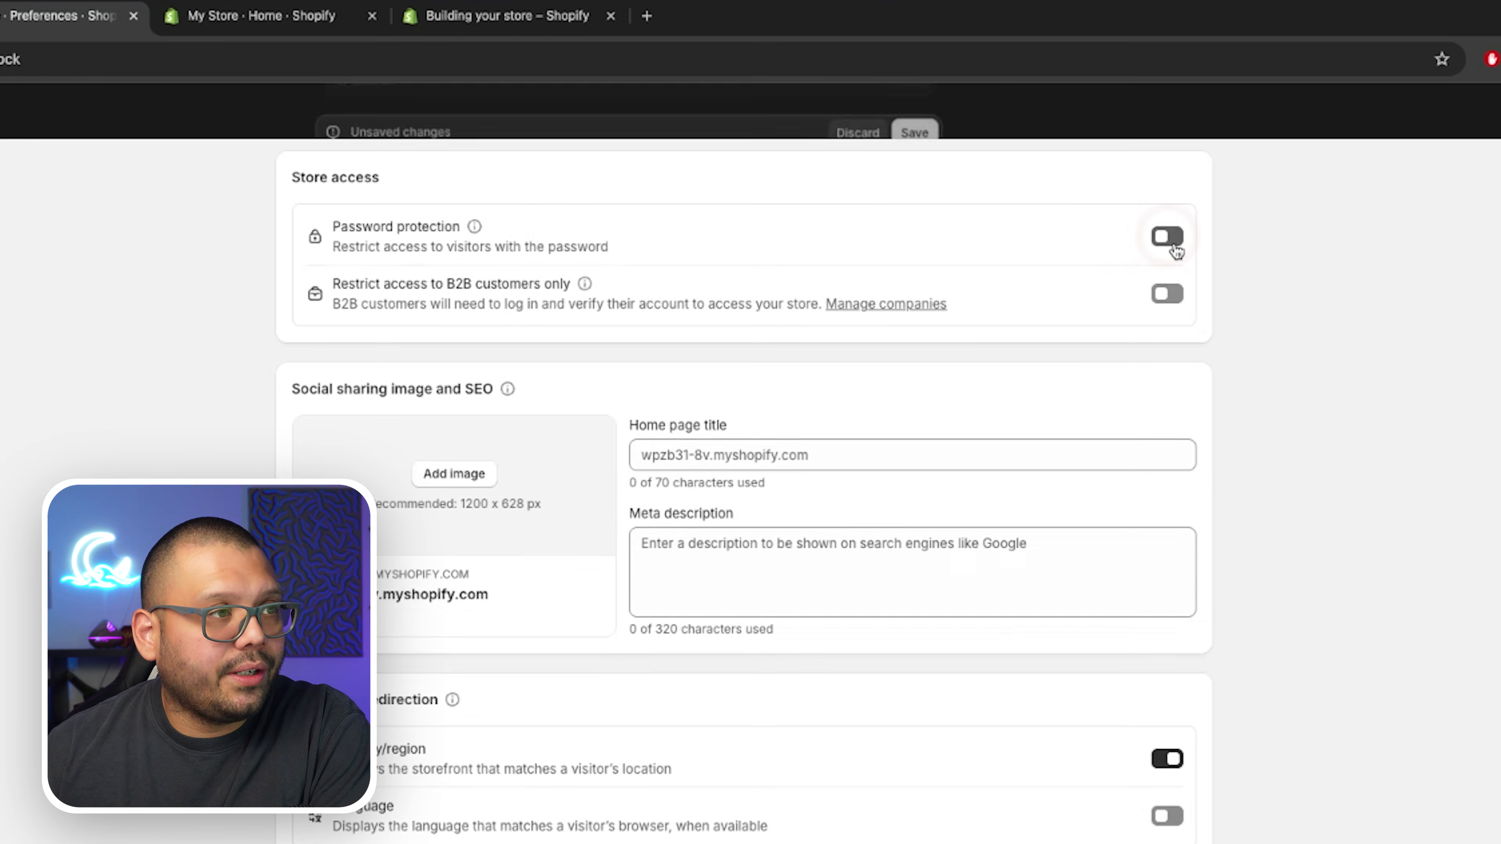
left_click(922, 112)
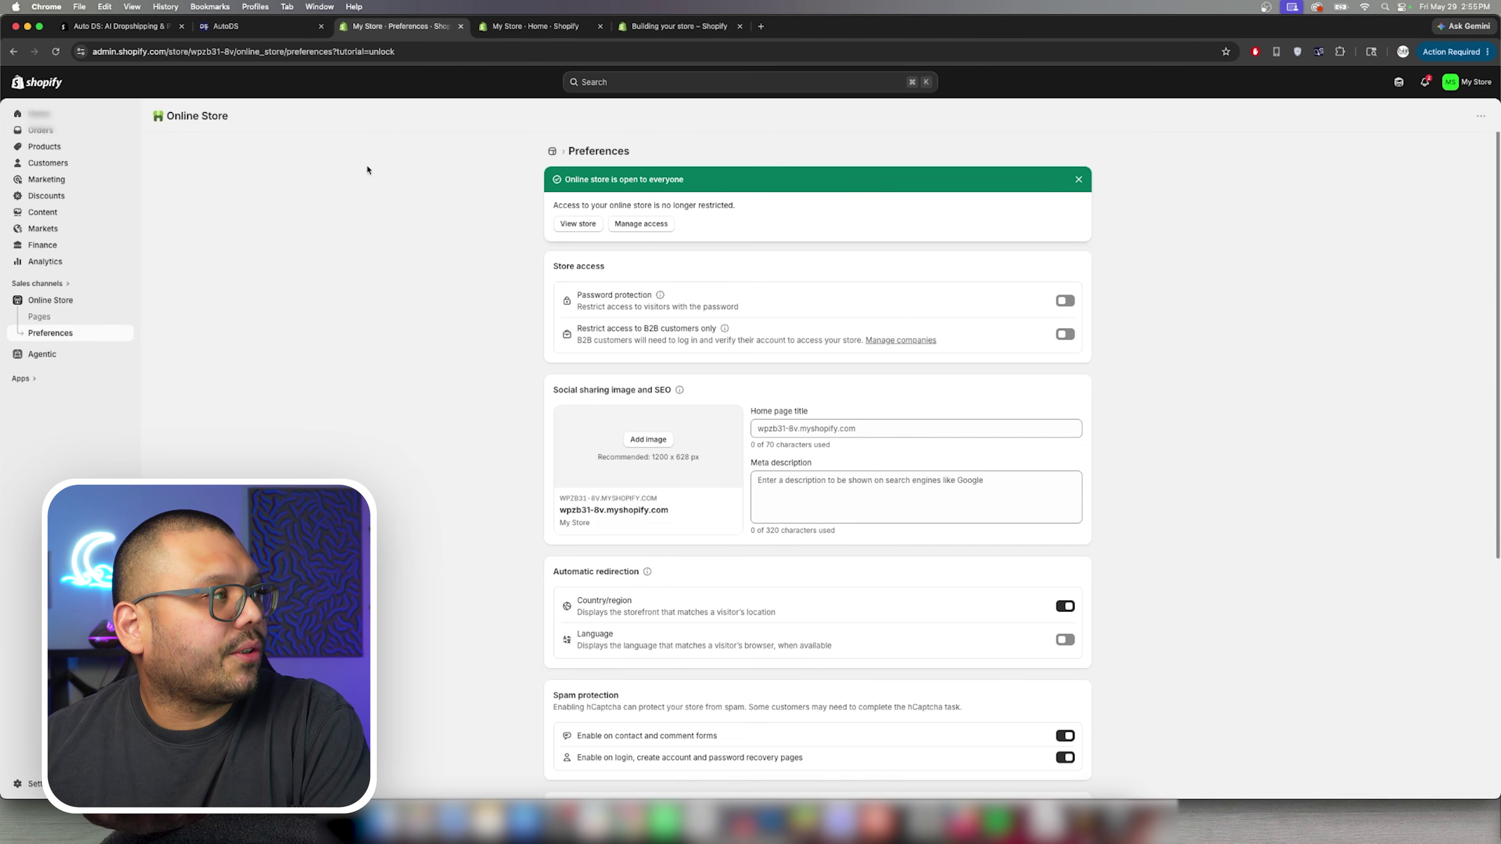
left_click(218, 32)
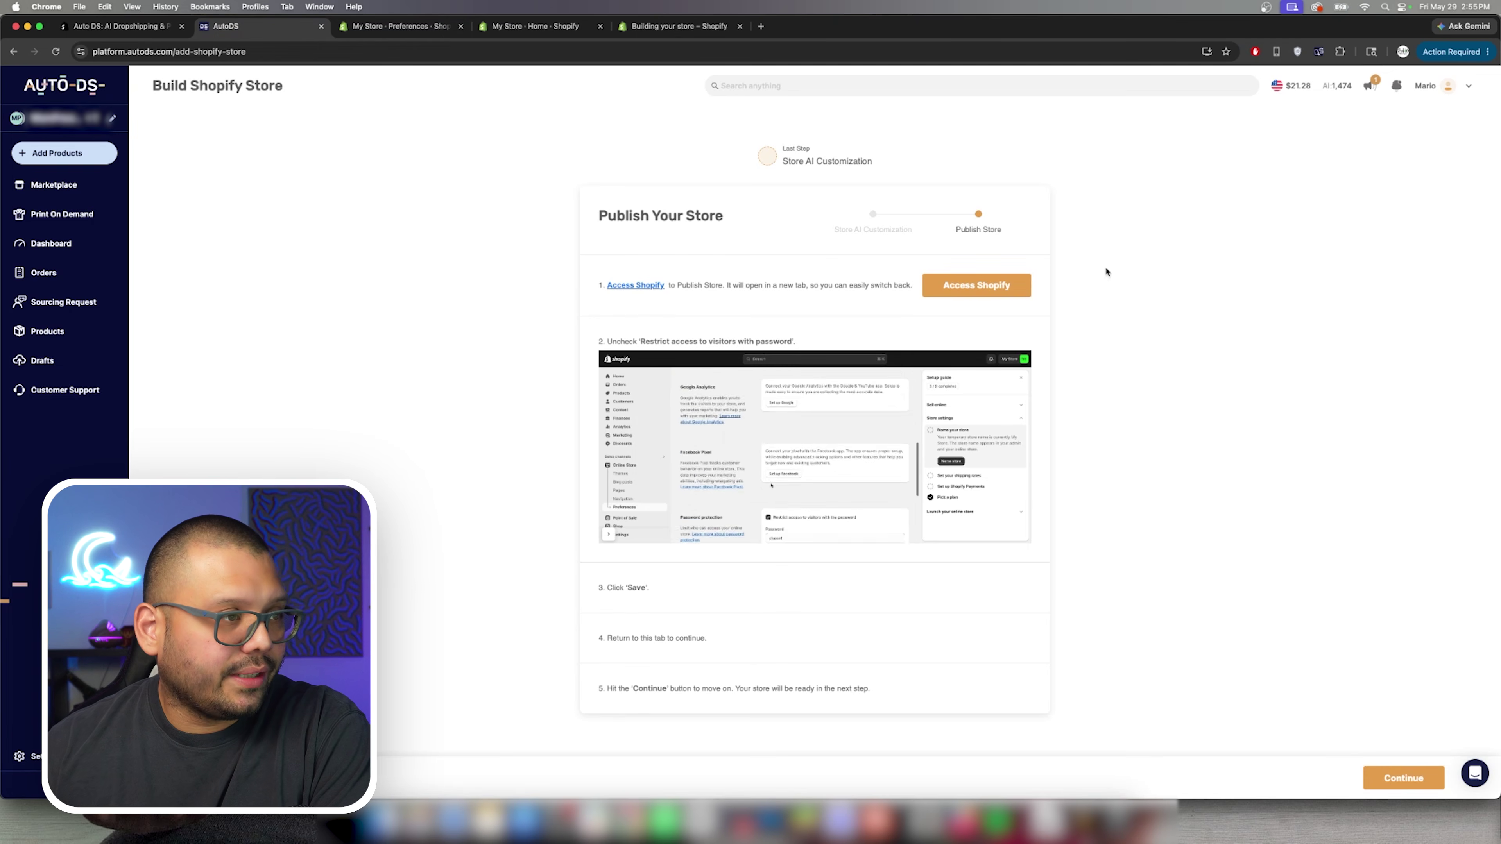
left_click(1401, 781)
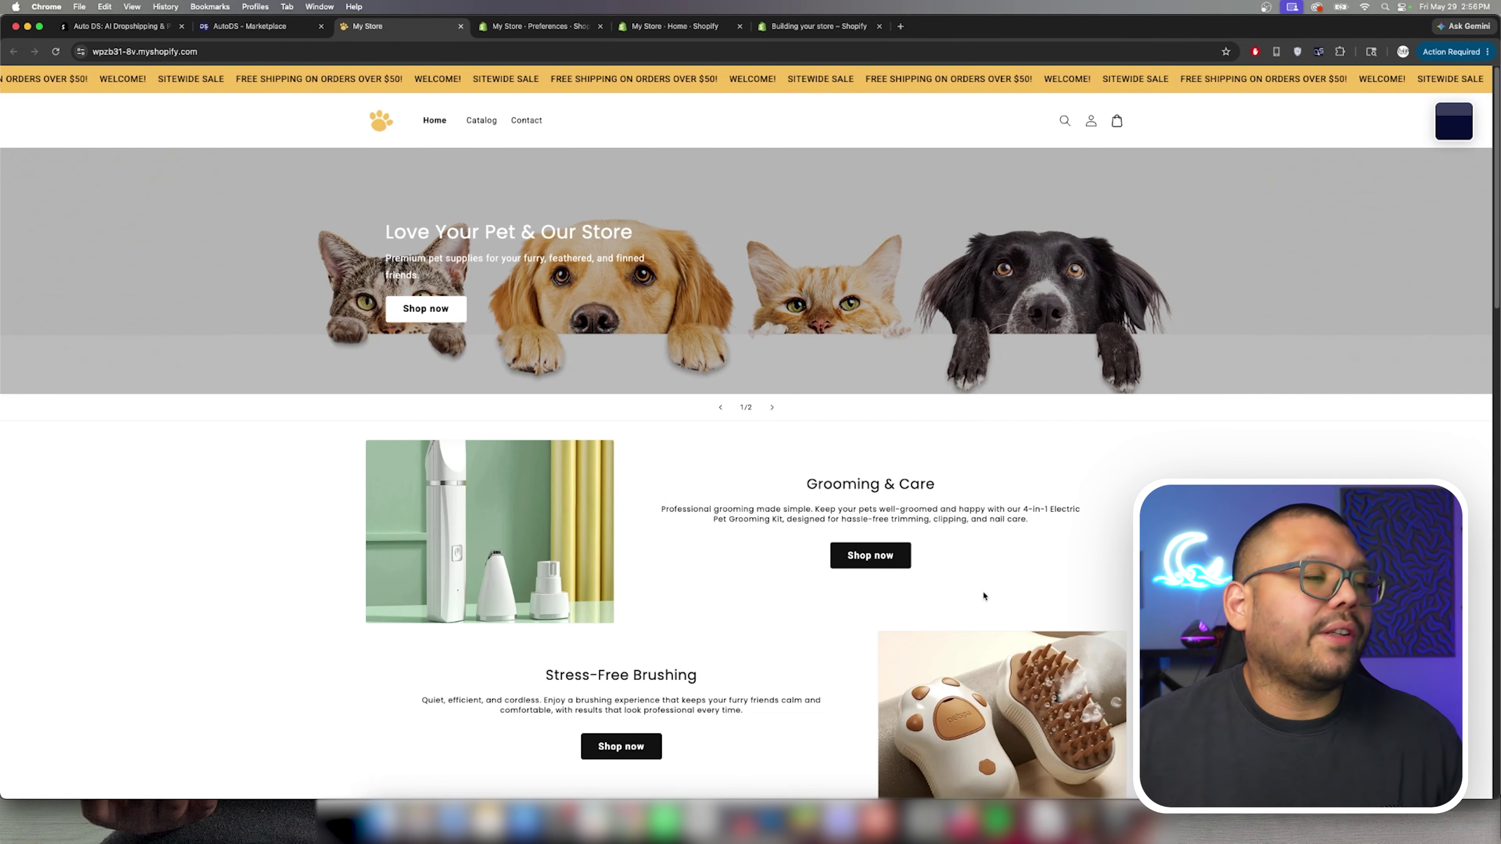
Review the generated storefront's homepage, including the second banner, product sections, mission, client reviews and footer.
scroll(681, 231, "down", 4)
scroll(681, 230, "up", 3)
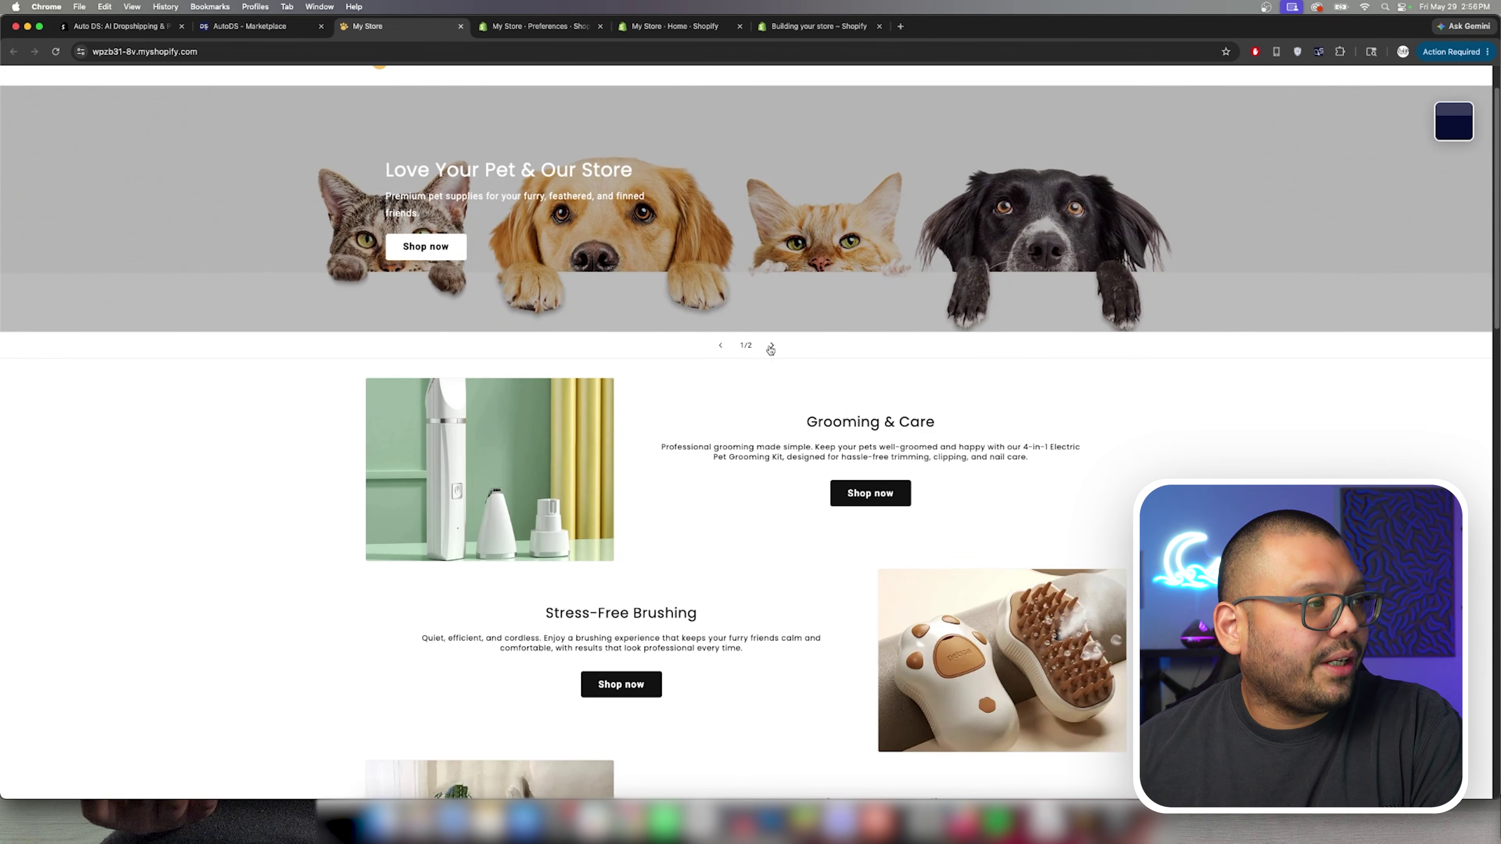
left_click(771, 347)
scroll(1111, 494, "up", 2)
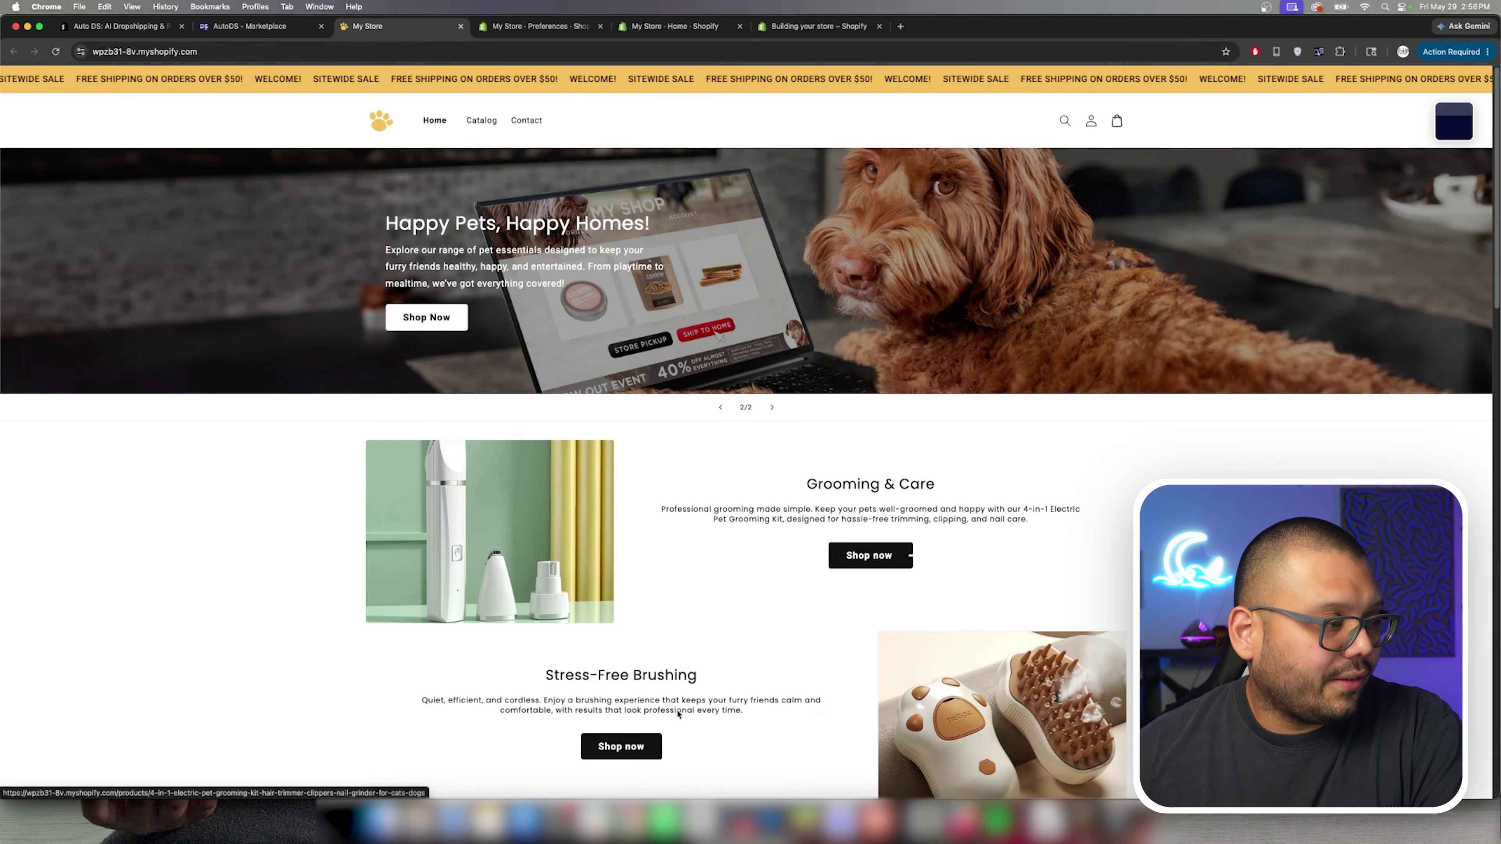
scroll(659, 180, "down", 10)
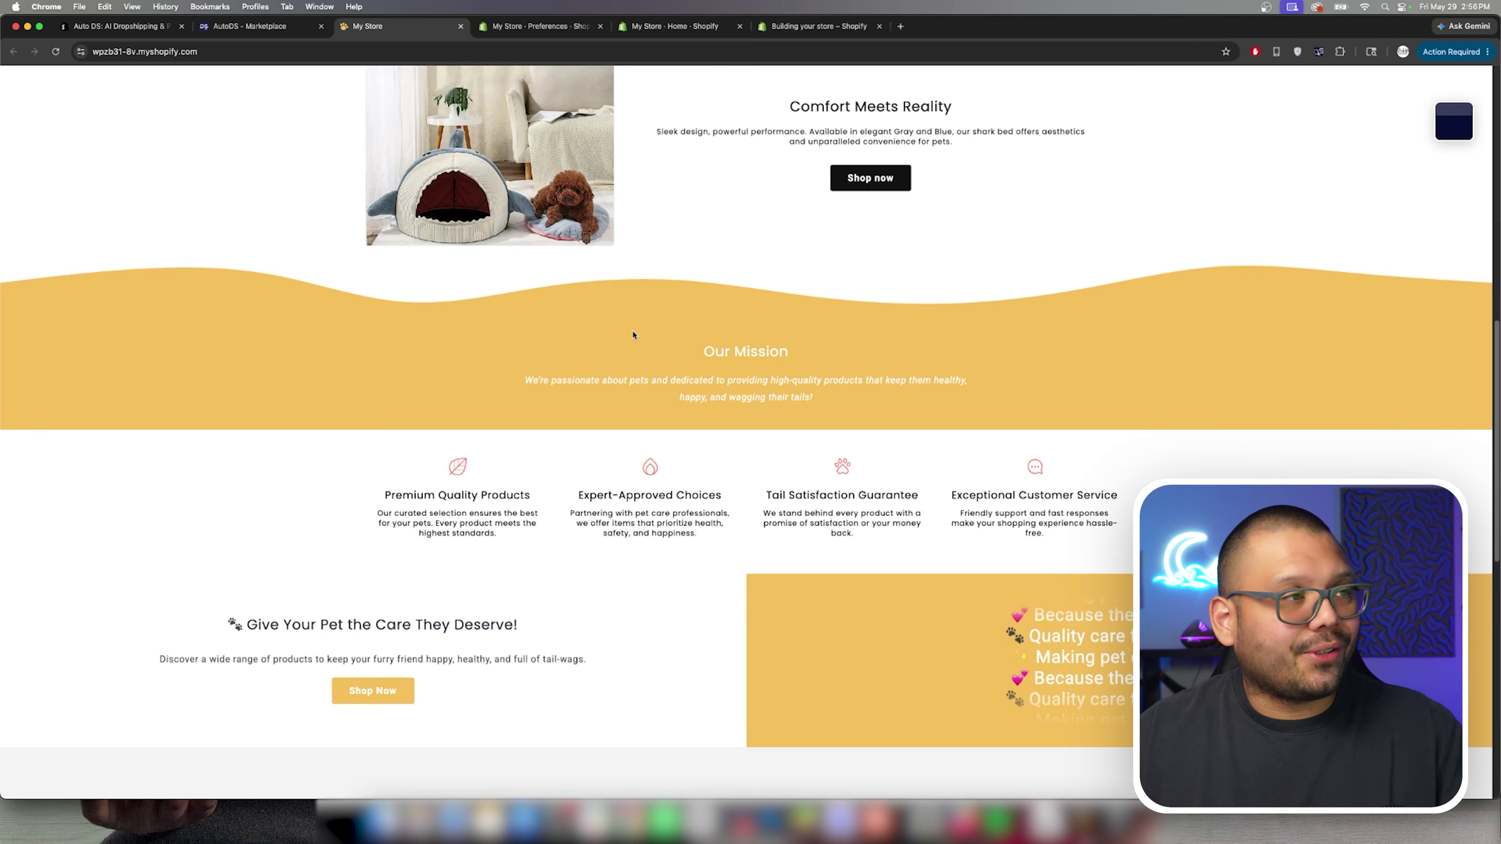
scroll(676, 503, "down", 3)
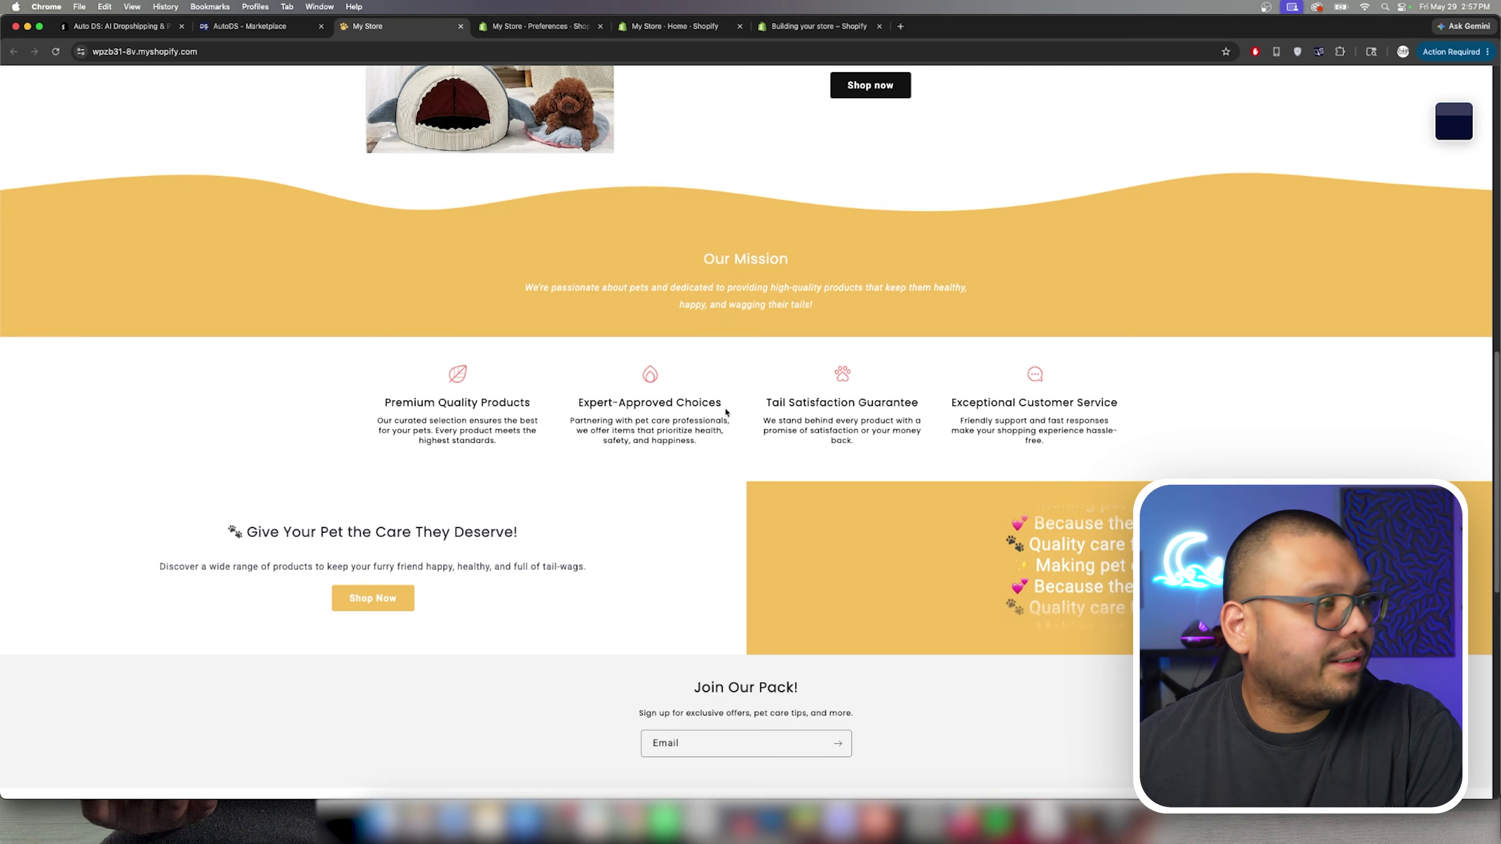
scroll(726, 412, "down", 10)
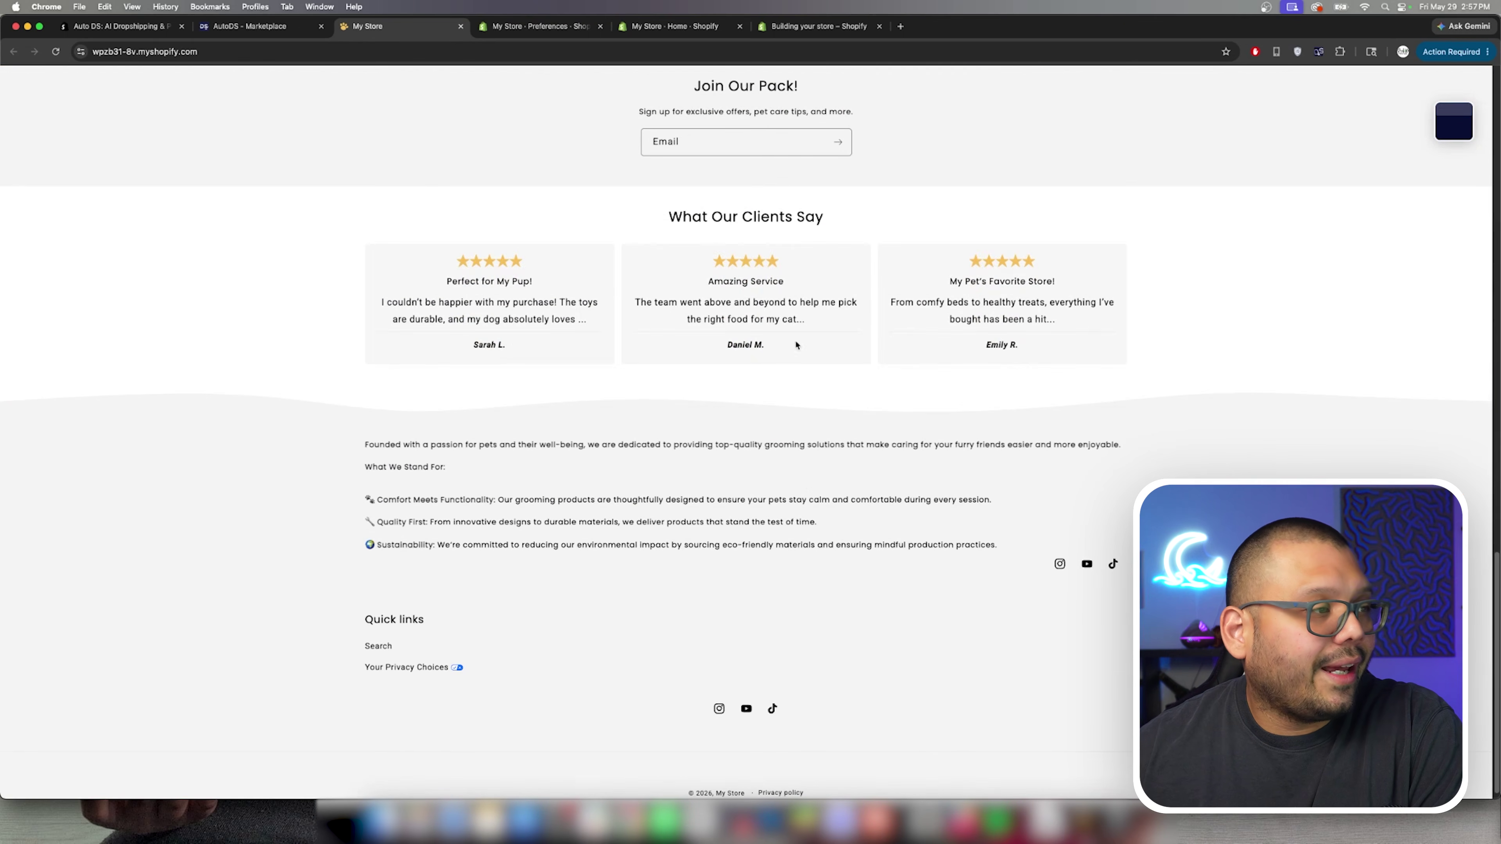
scroll(769, 384, "down", 1)
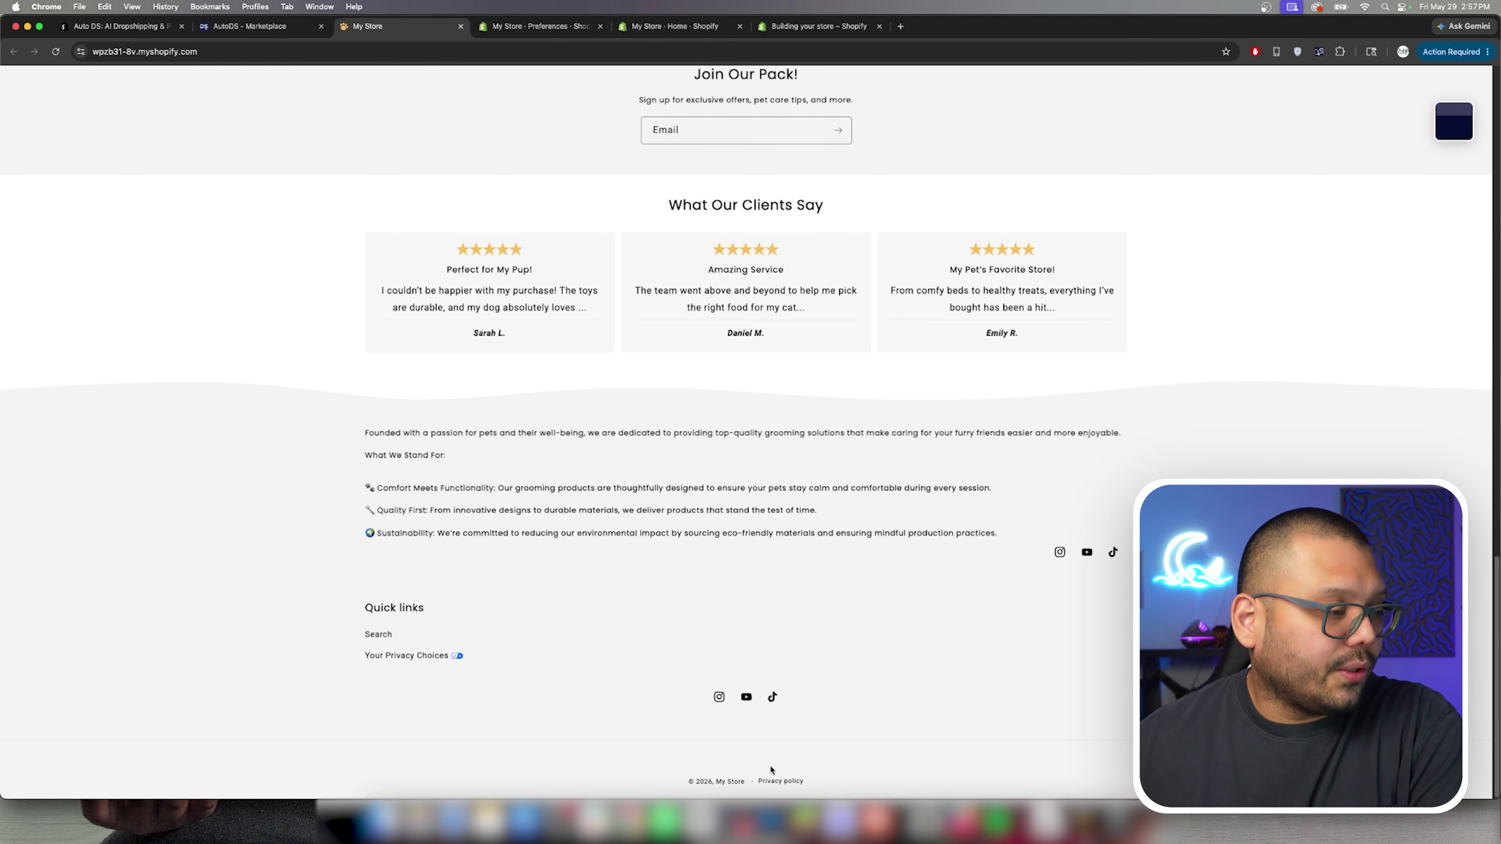
Open the store's privacy policy from the storefront footer and read through its sections on personal information.
left_click(792, 782)
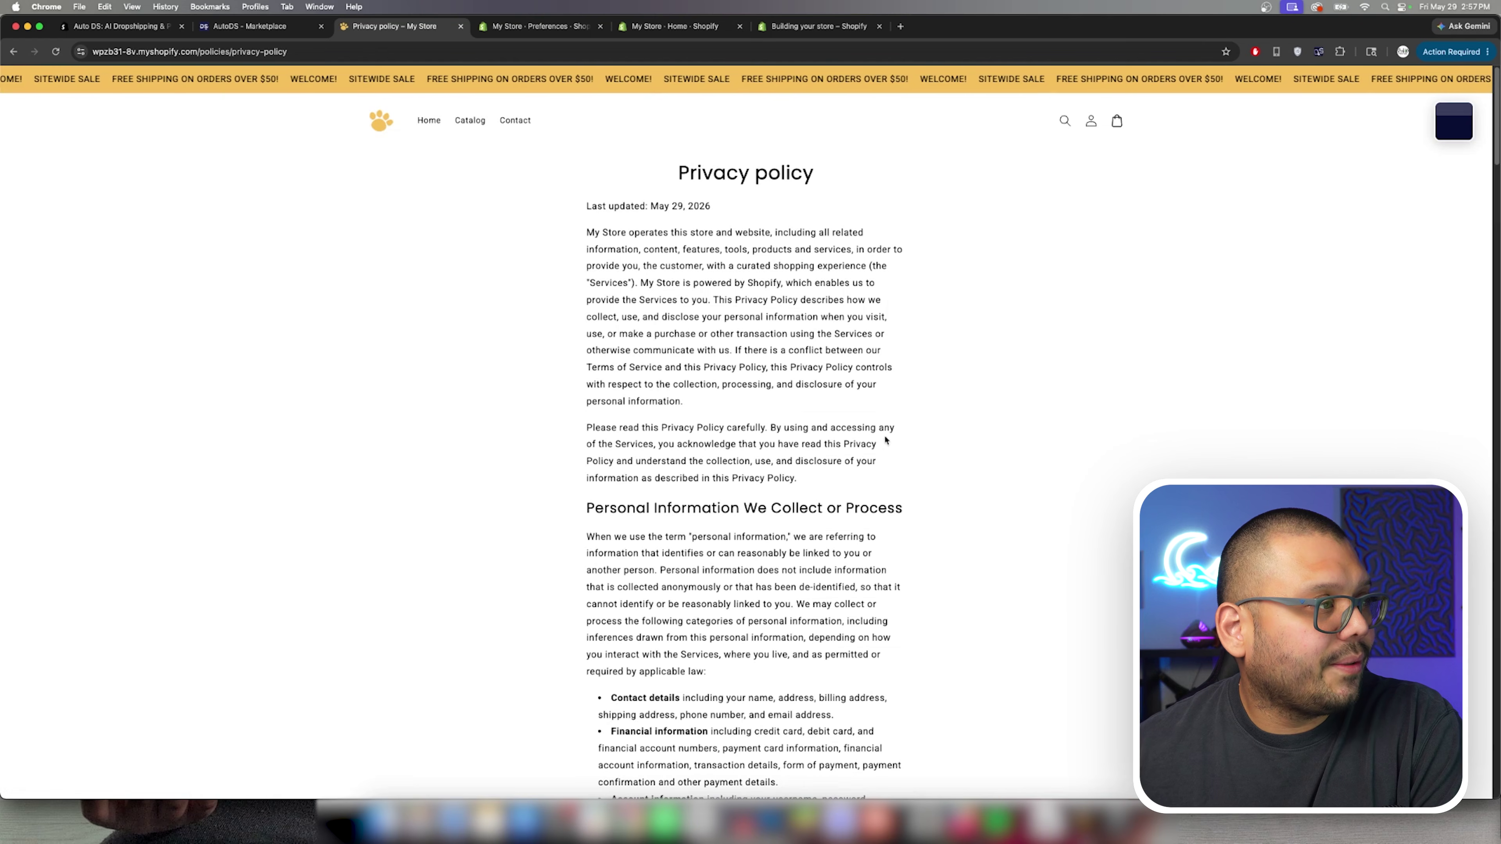
scroll(671, 248, "down", 15)
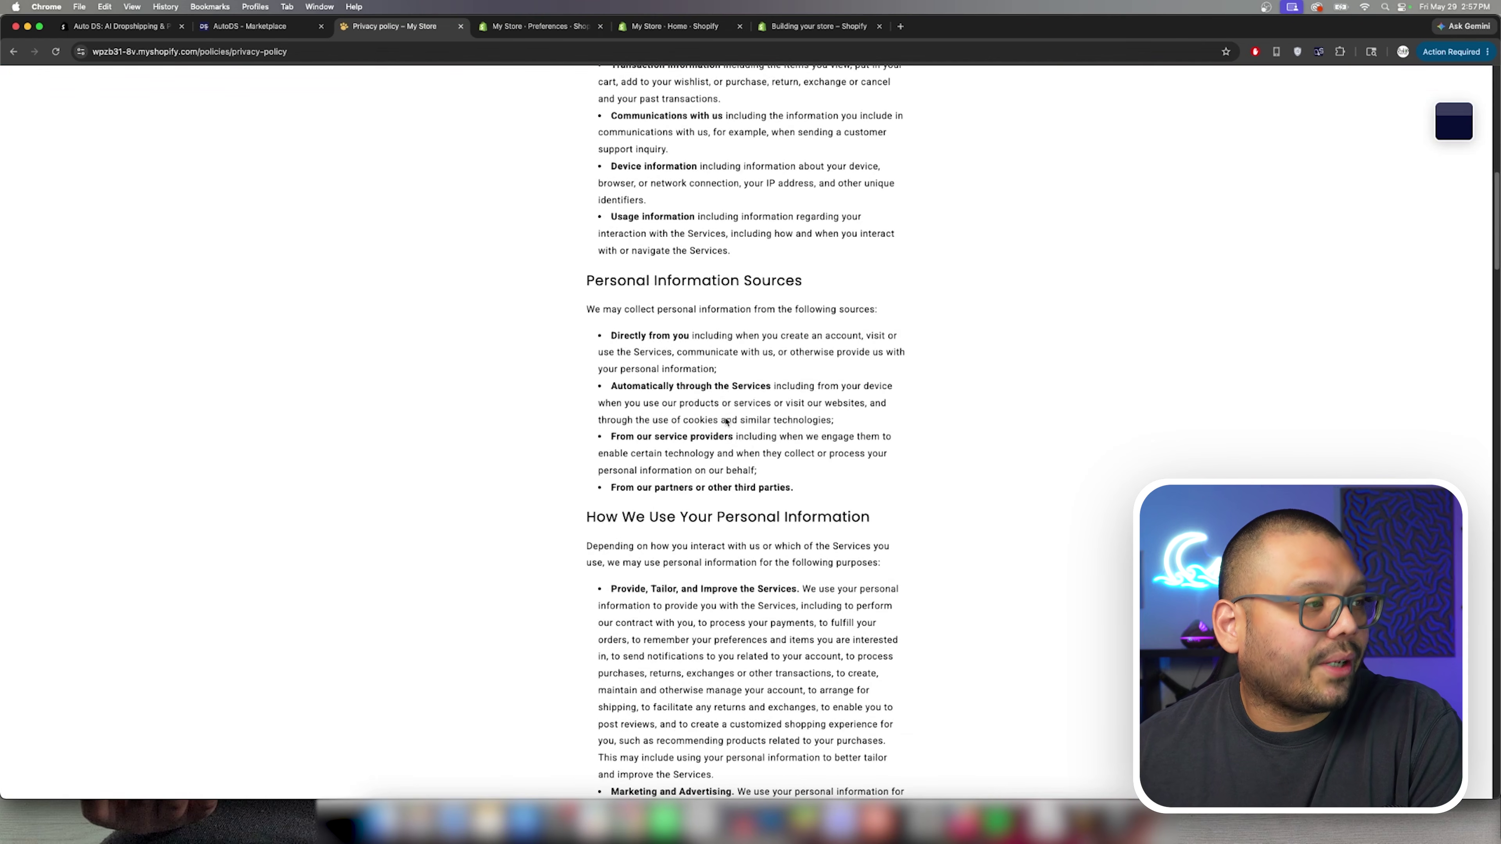
scroll(727, 424, "down", 5)
scroll(755, 519, "up", 9)
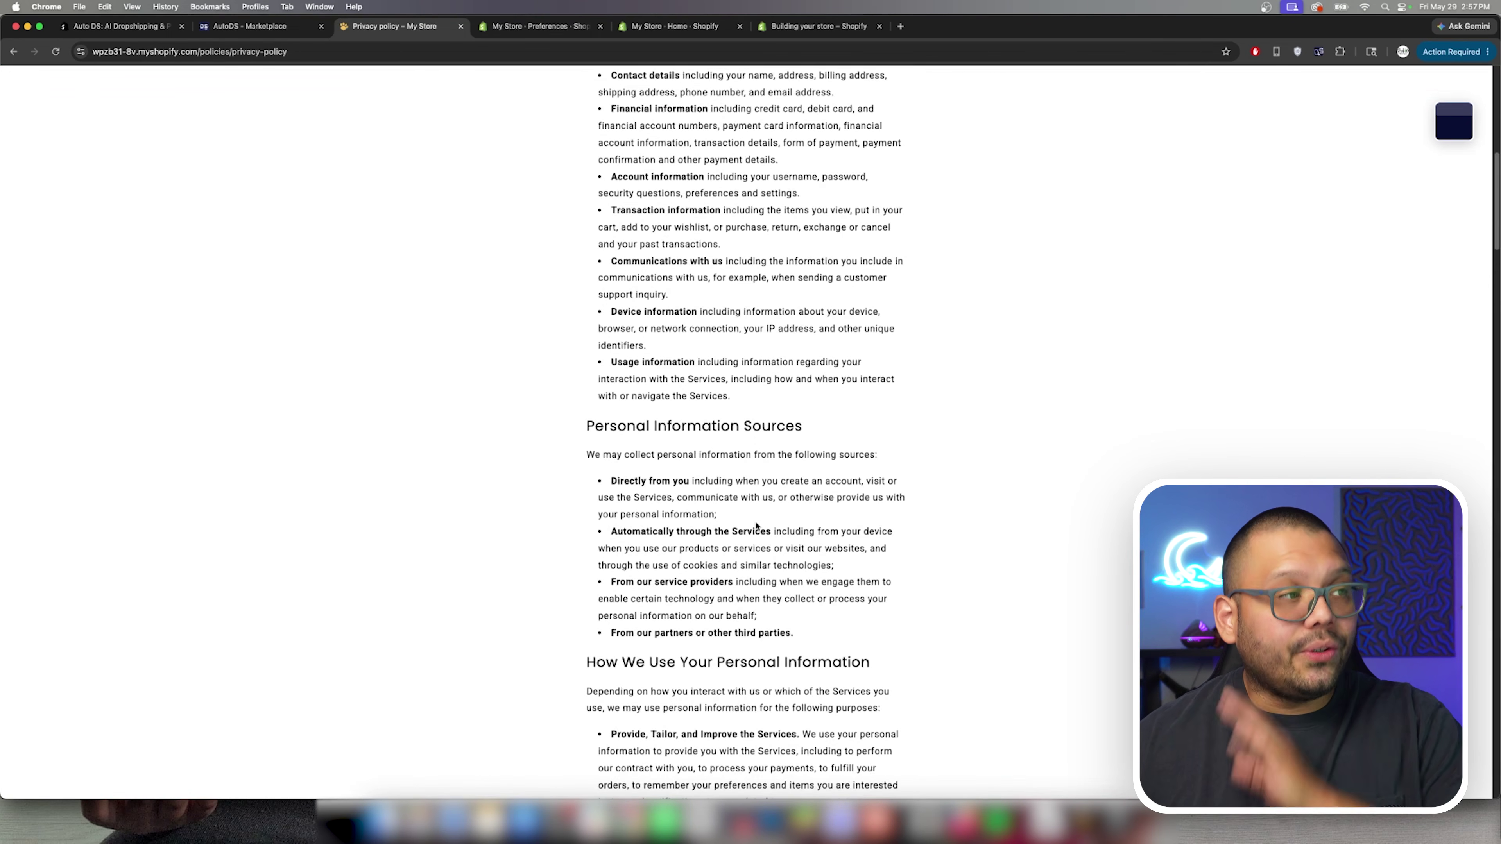
scroll(759, 526, "up", 9)
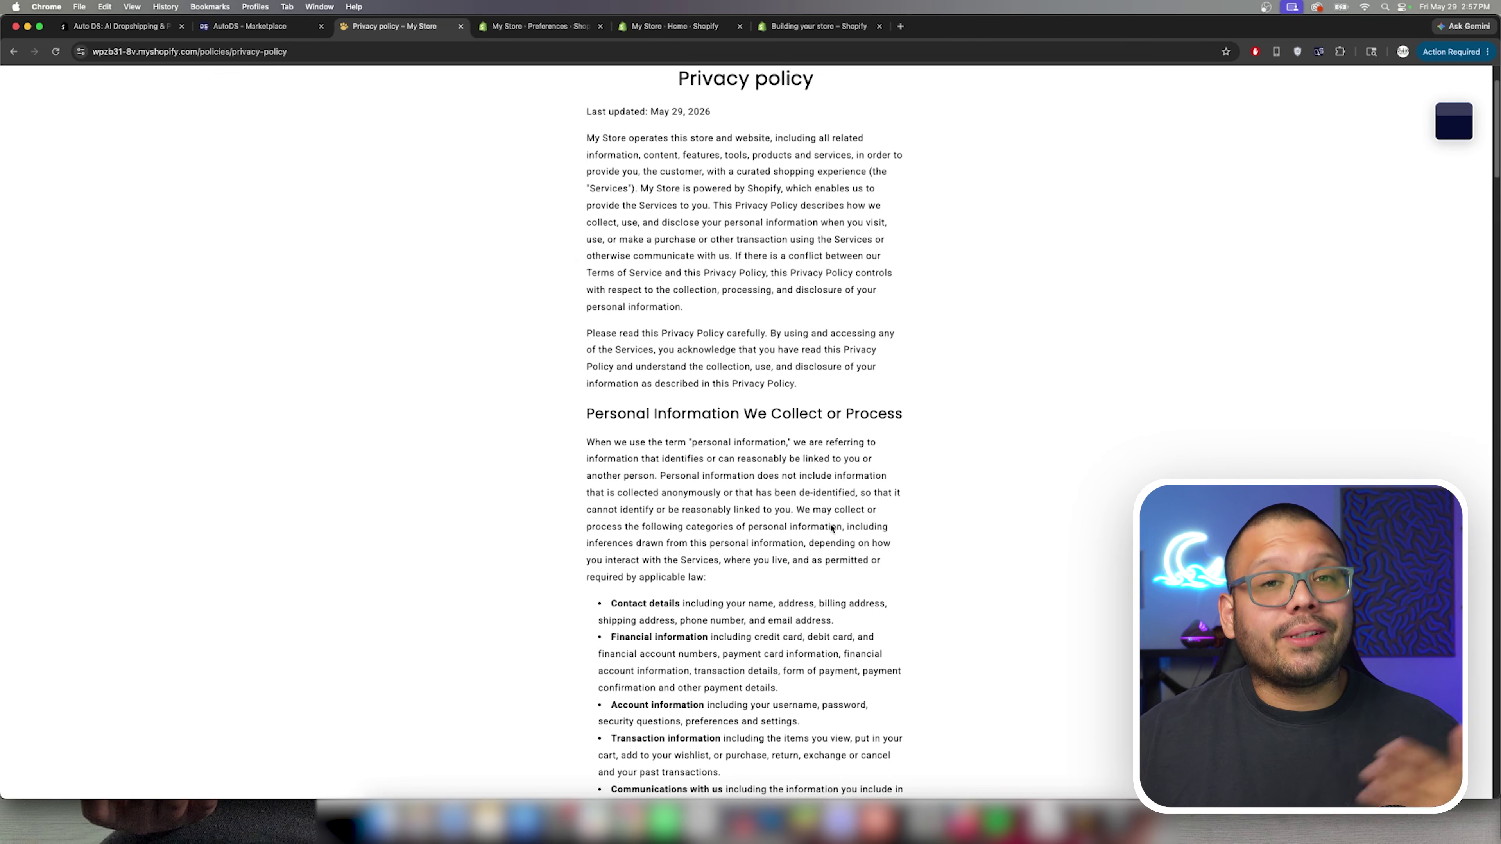
scroll(832, 533, "up", 2)
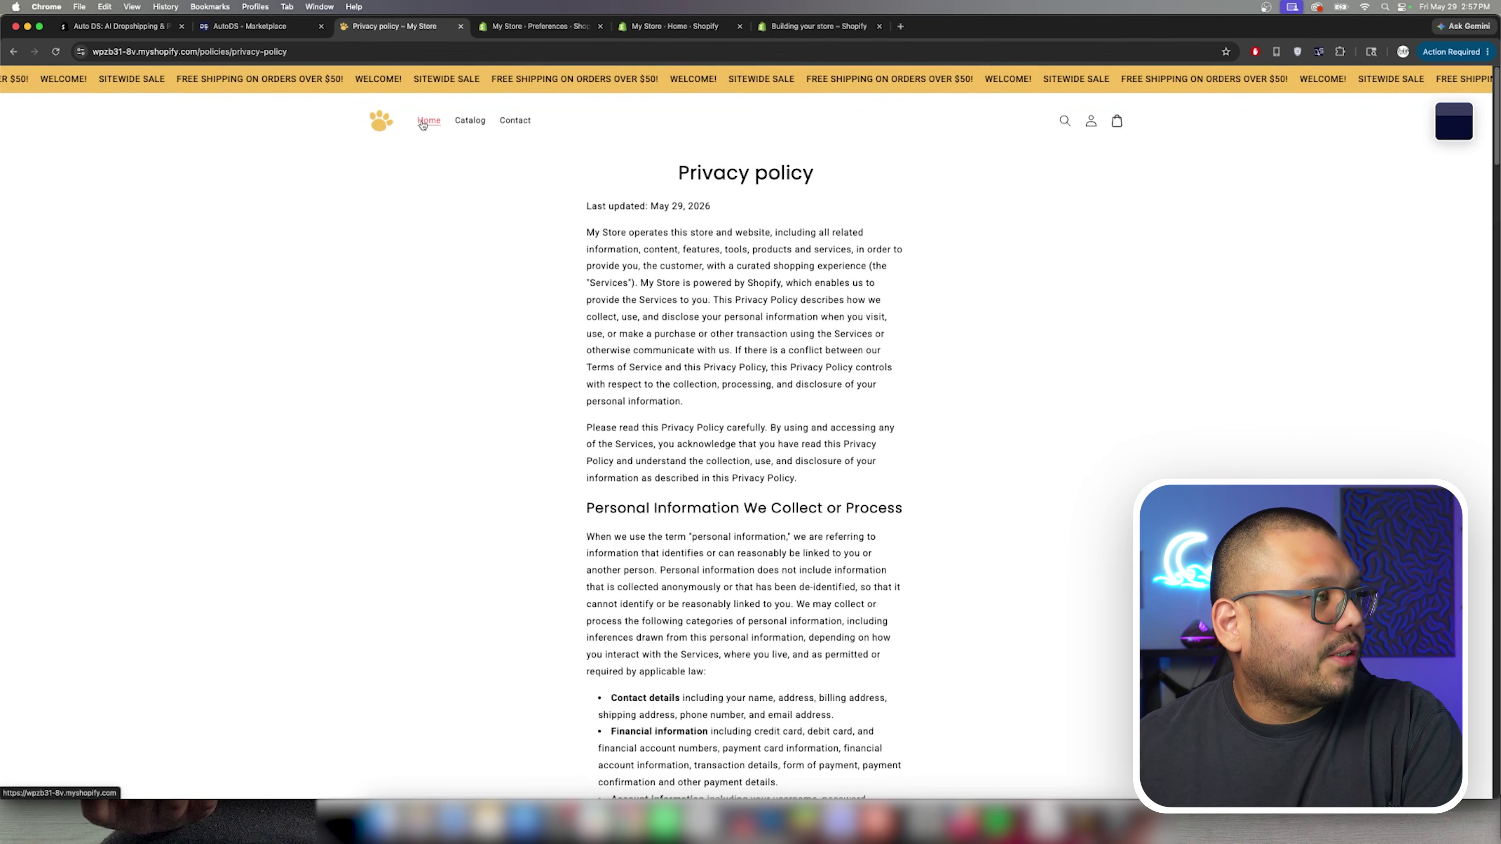
Return to the storefront homepage, open the Catalog page and review its best sellers and full product grid.
left_click(431, 122)
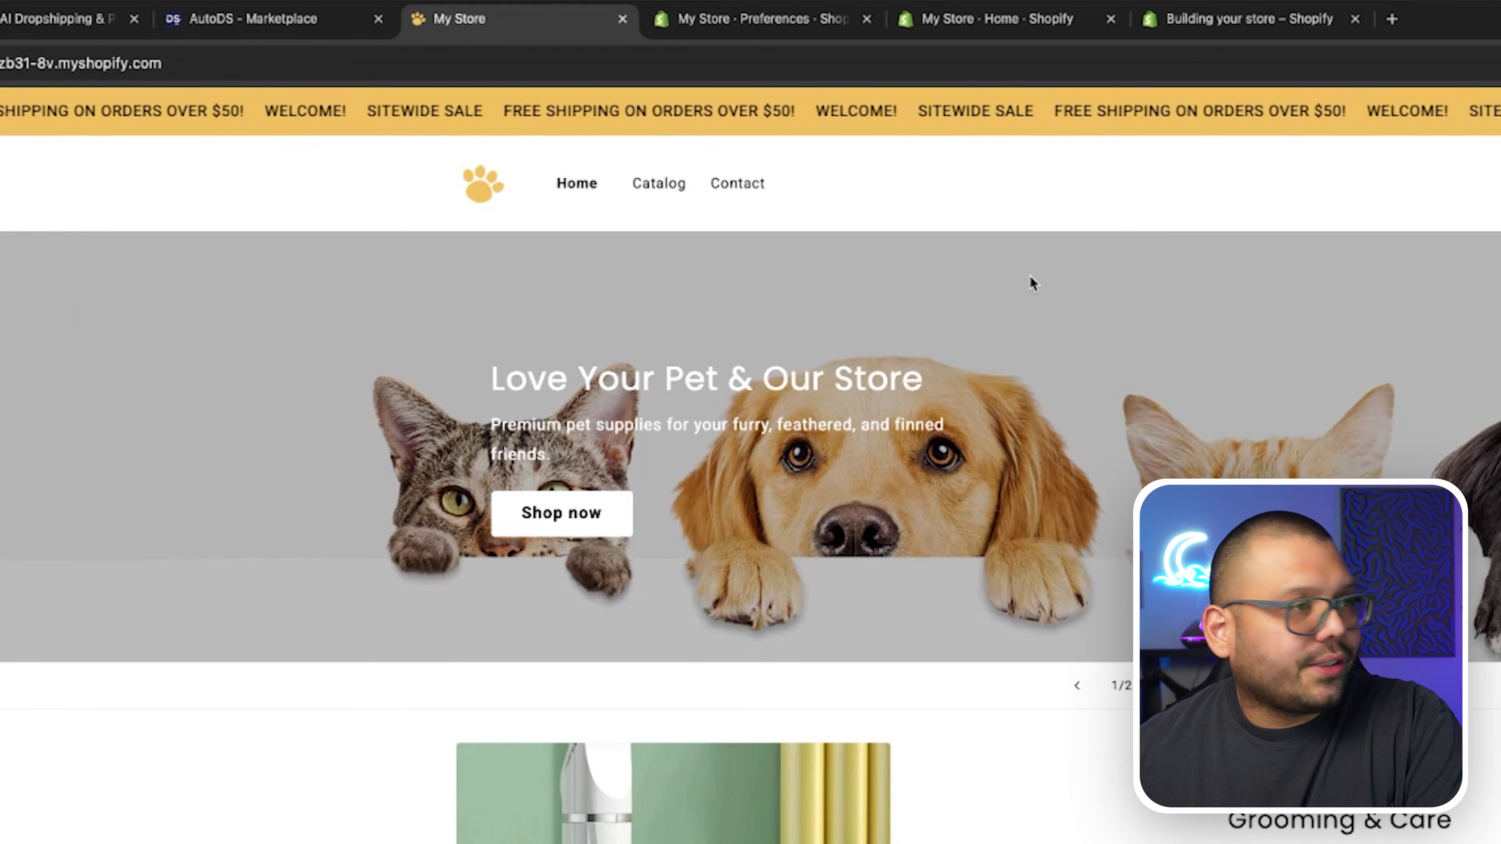
left_click(599, 162)
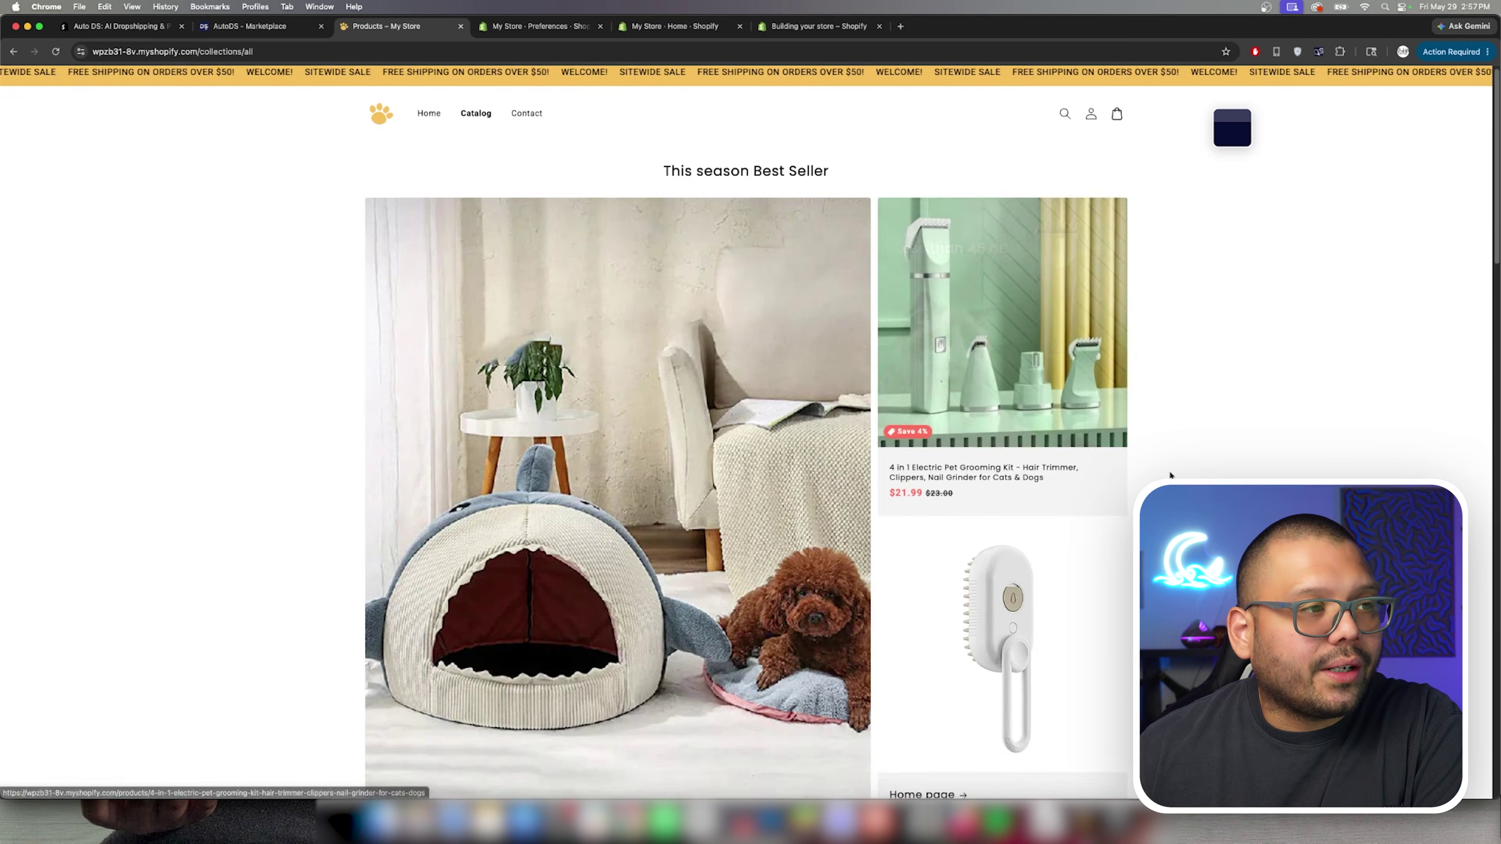
scroll(928, 543, "down", 10)
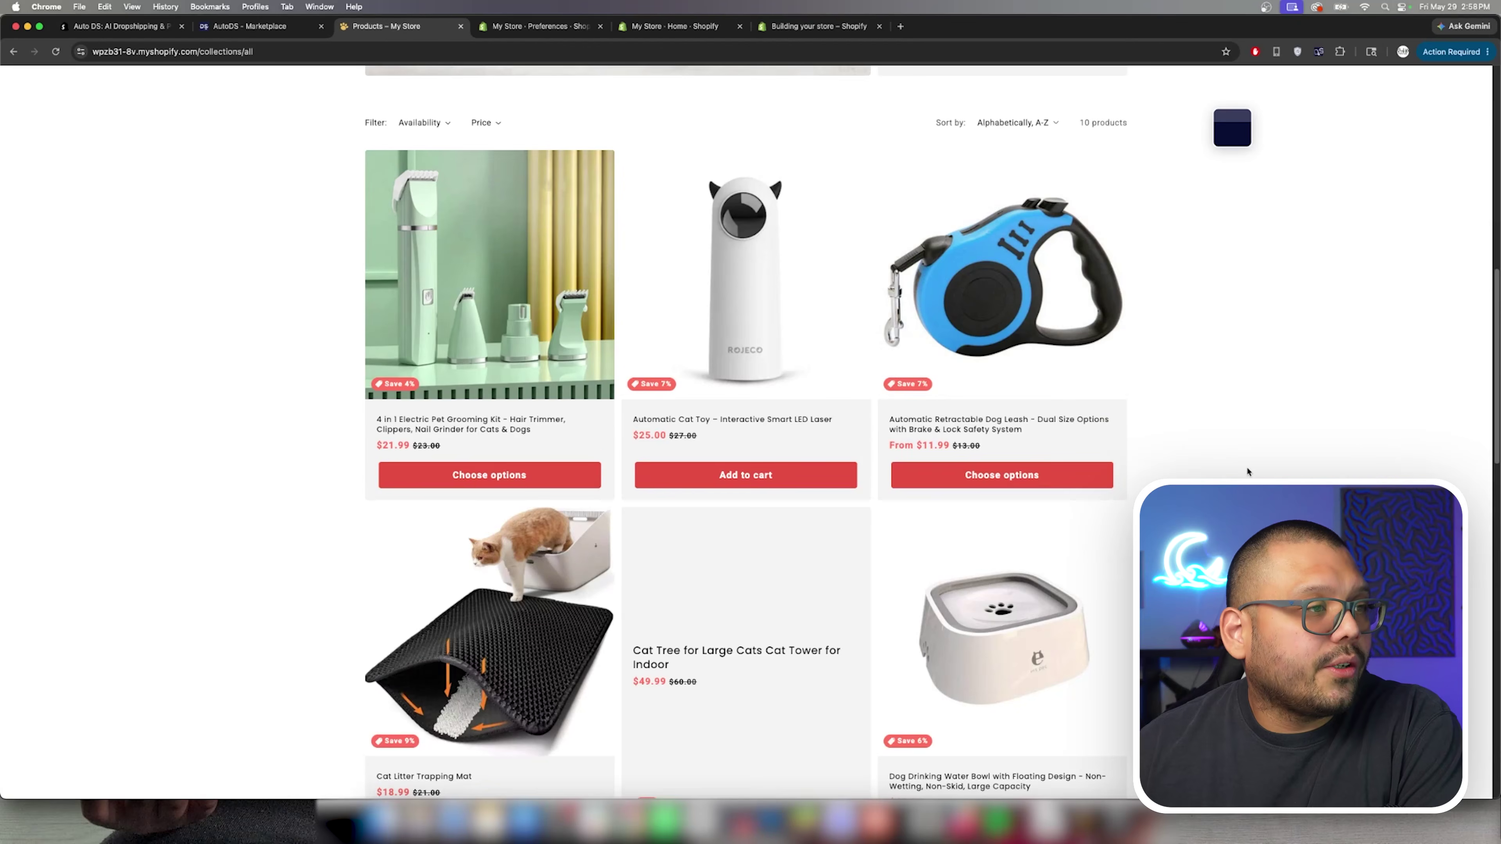
scroll(1248, 471, "down", 6)
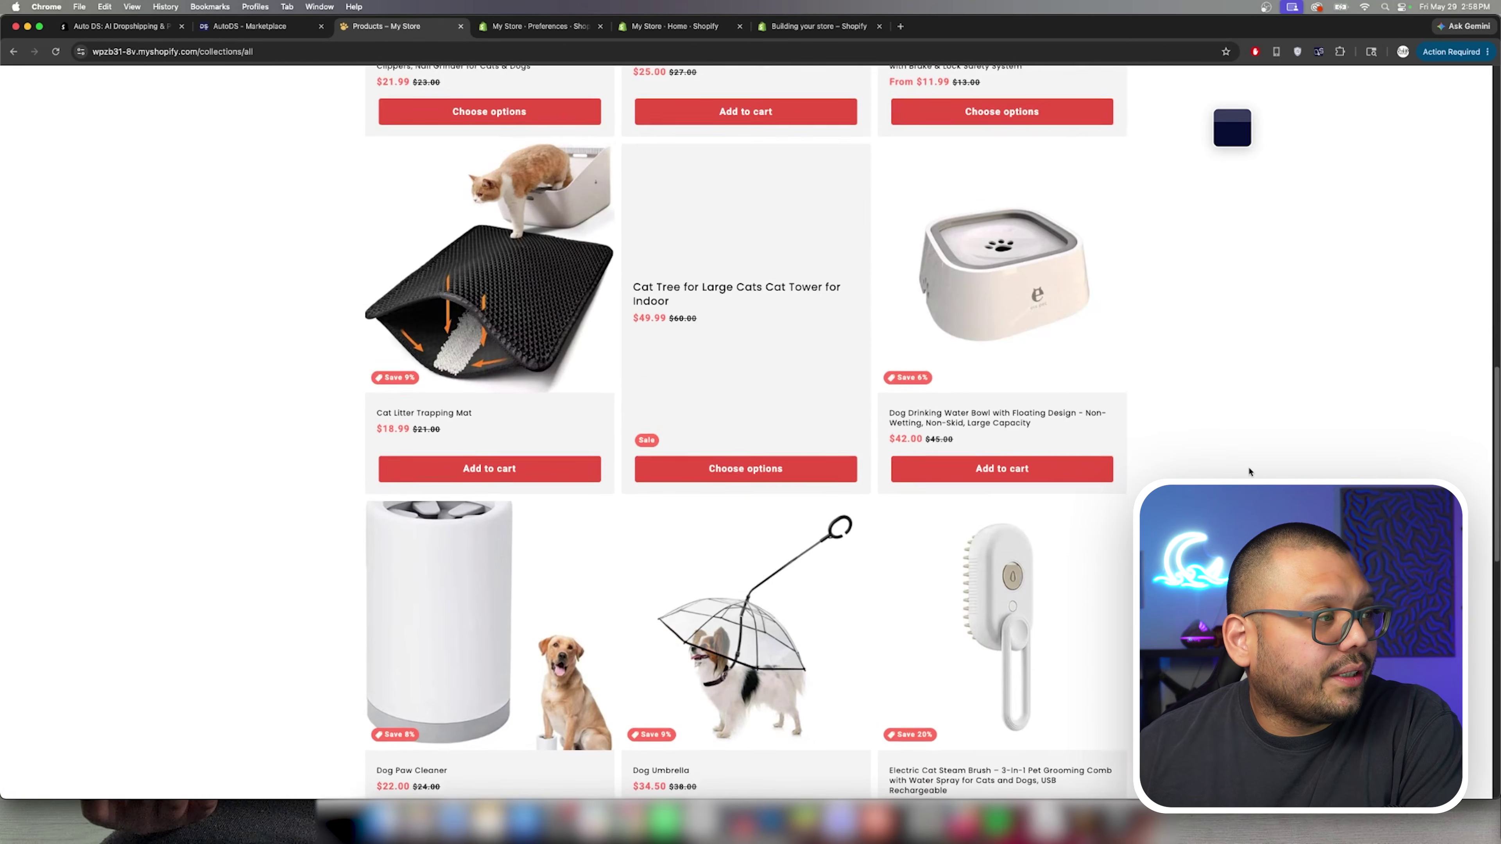
scroll(1248, 471, "down", 8)
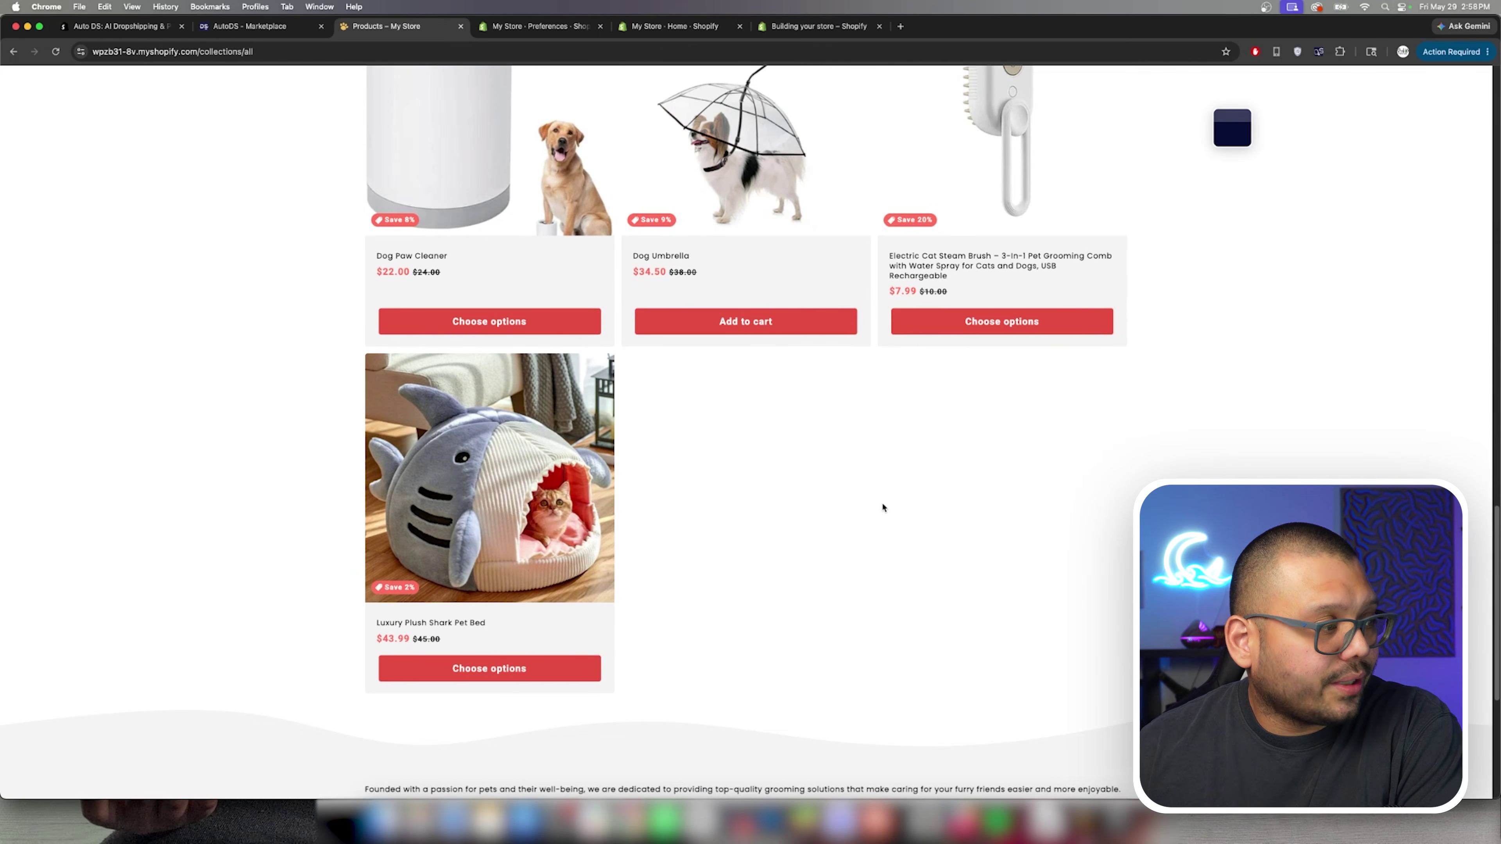
Open the Luxury Plush Shark Pet Bed product page and review its bundle offers, reviews, FAQ, brand comparison and customer feedback.
left_click(532, 532)
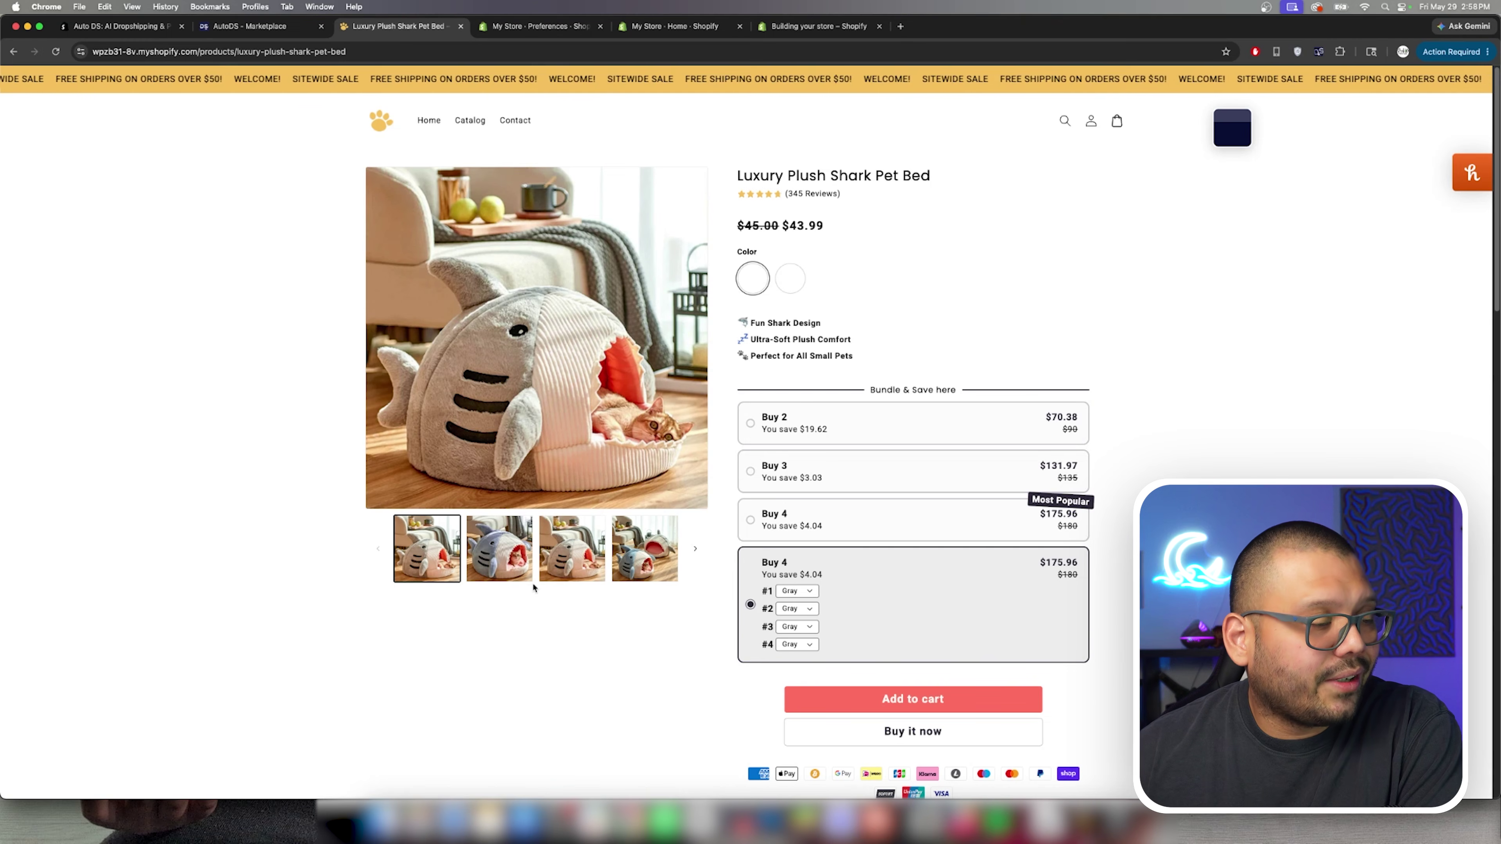
scroll(746, 100, "down", 1)
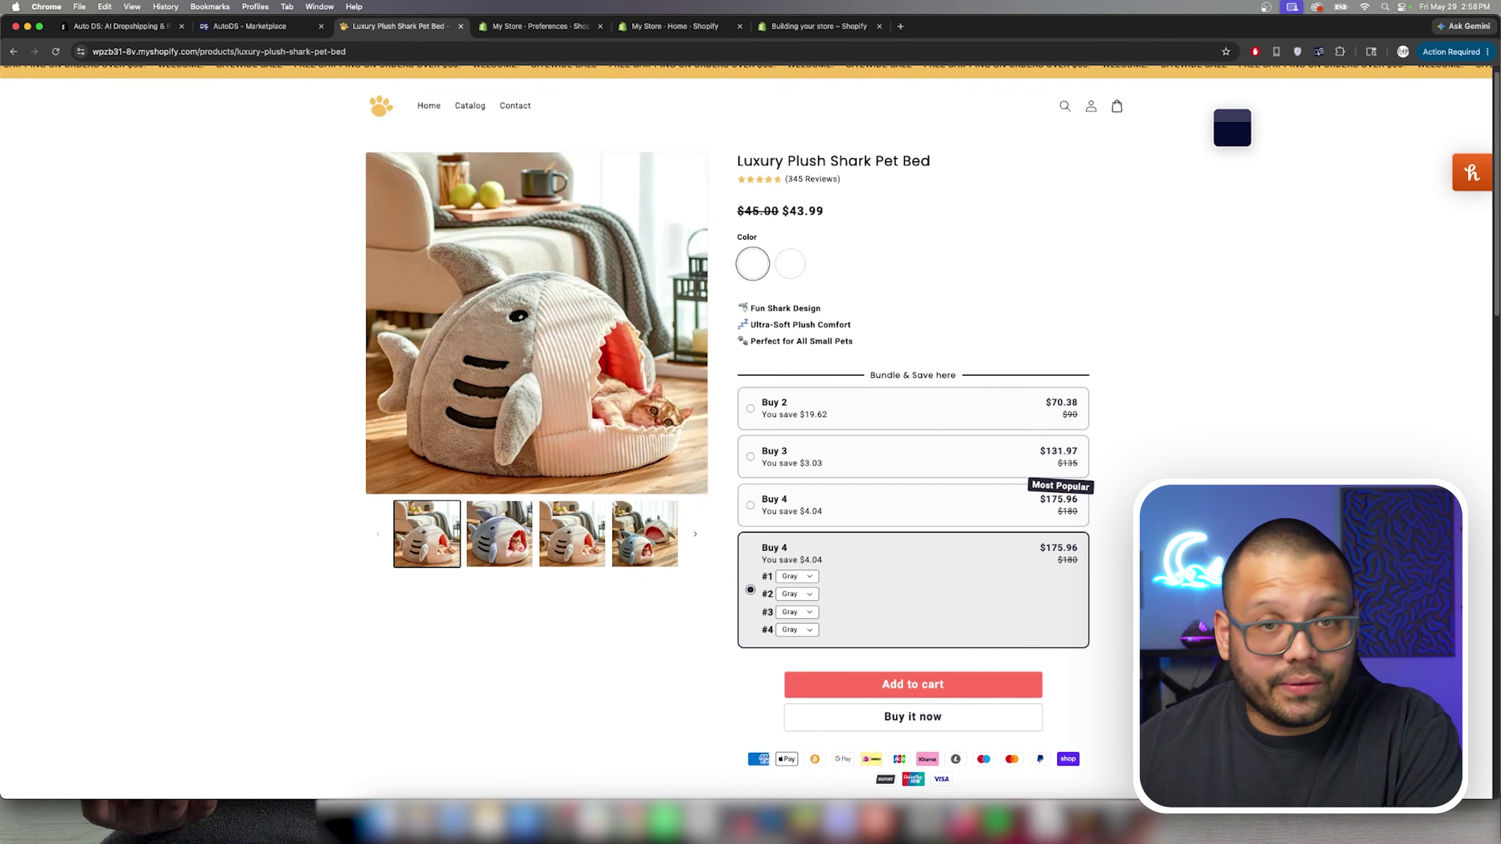
scroll(934, 483, "down", 7)
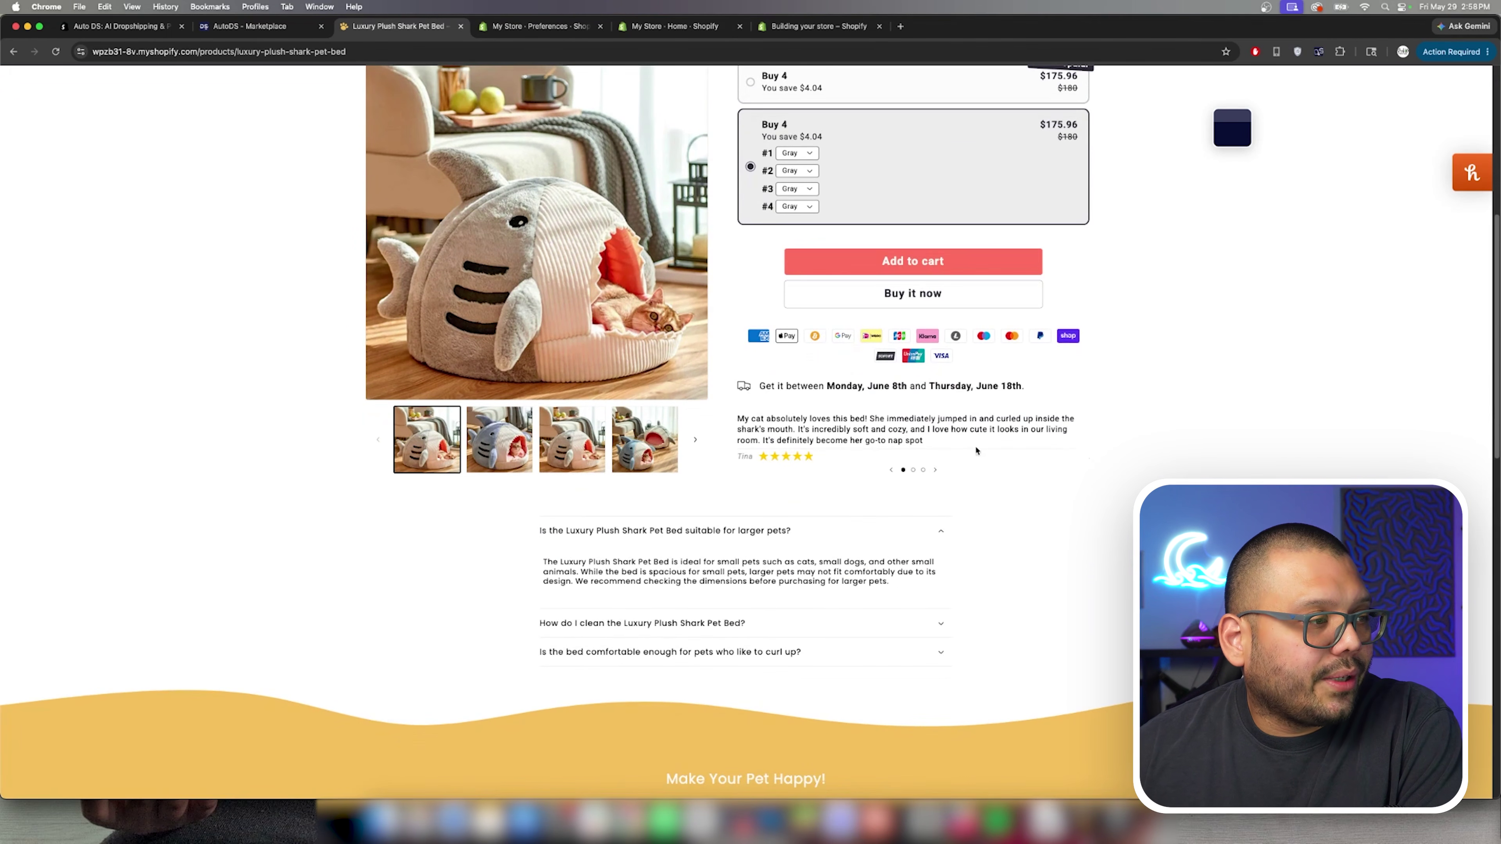
scroll(934, 483, "down", 4)
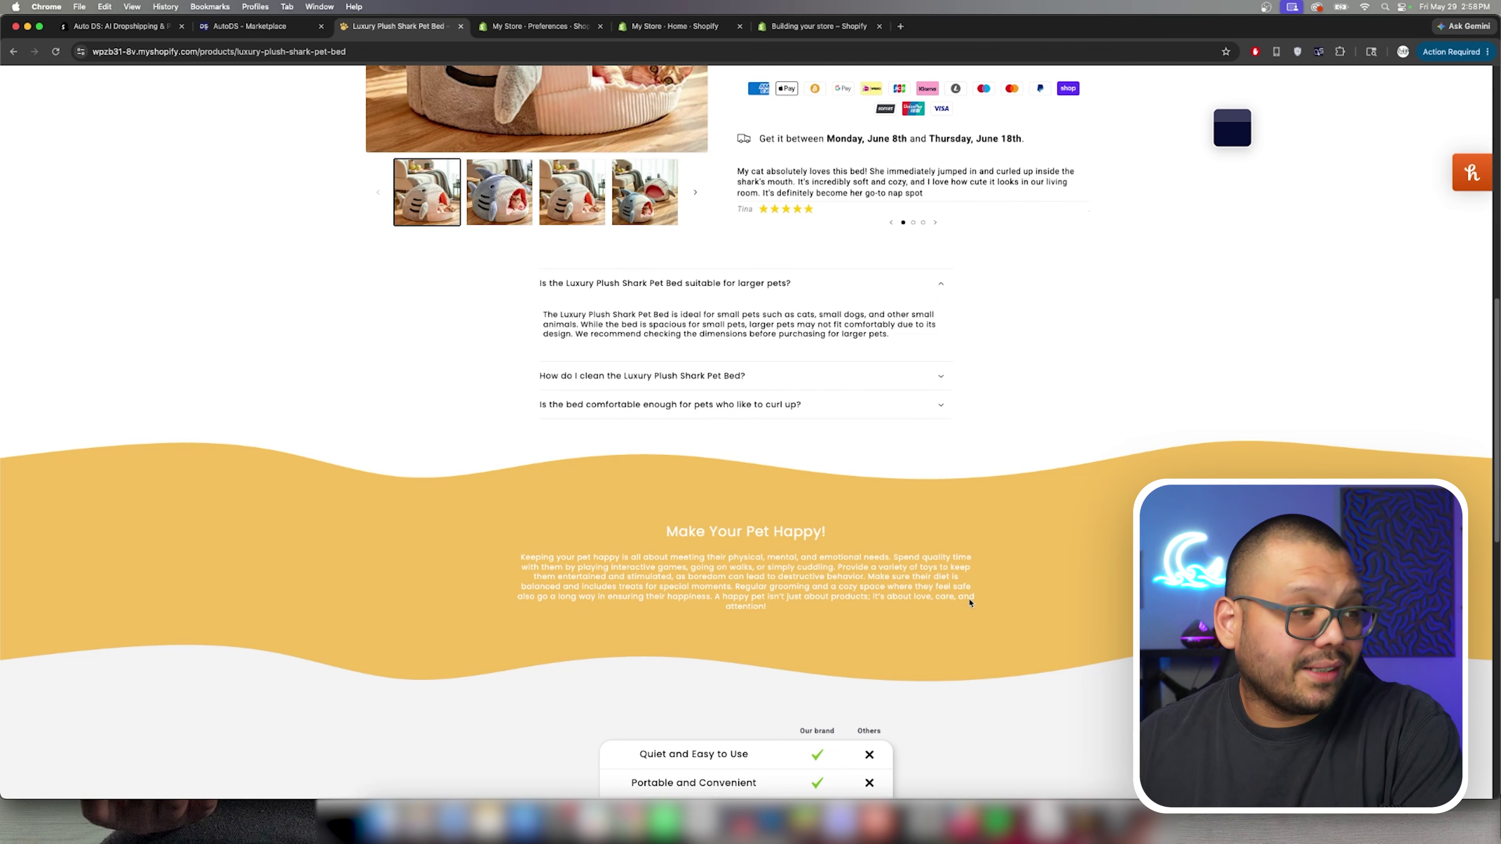
scroll(970, 603, "down", 6)
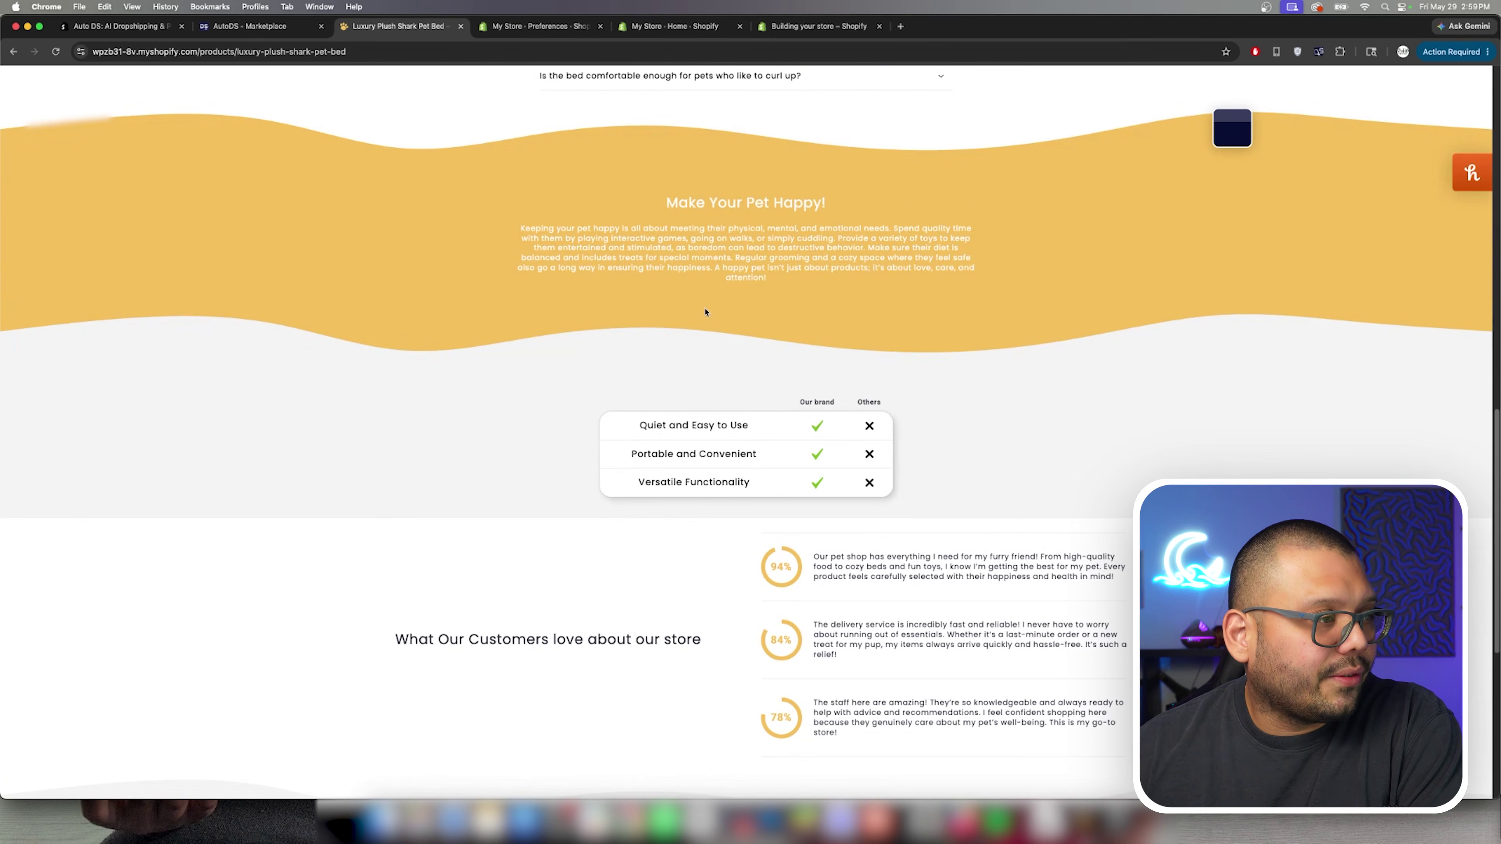
scroll(795, 542, "down", 4)
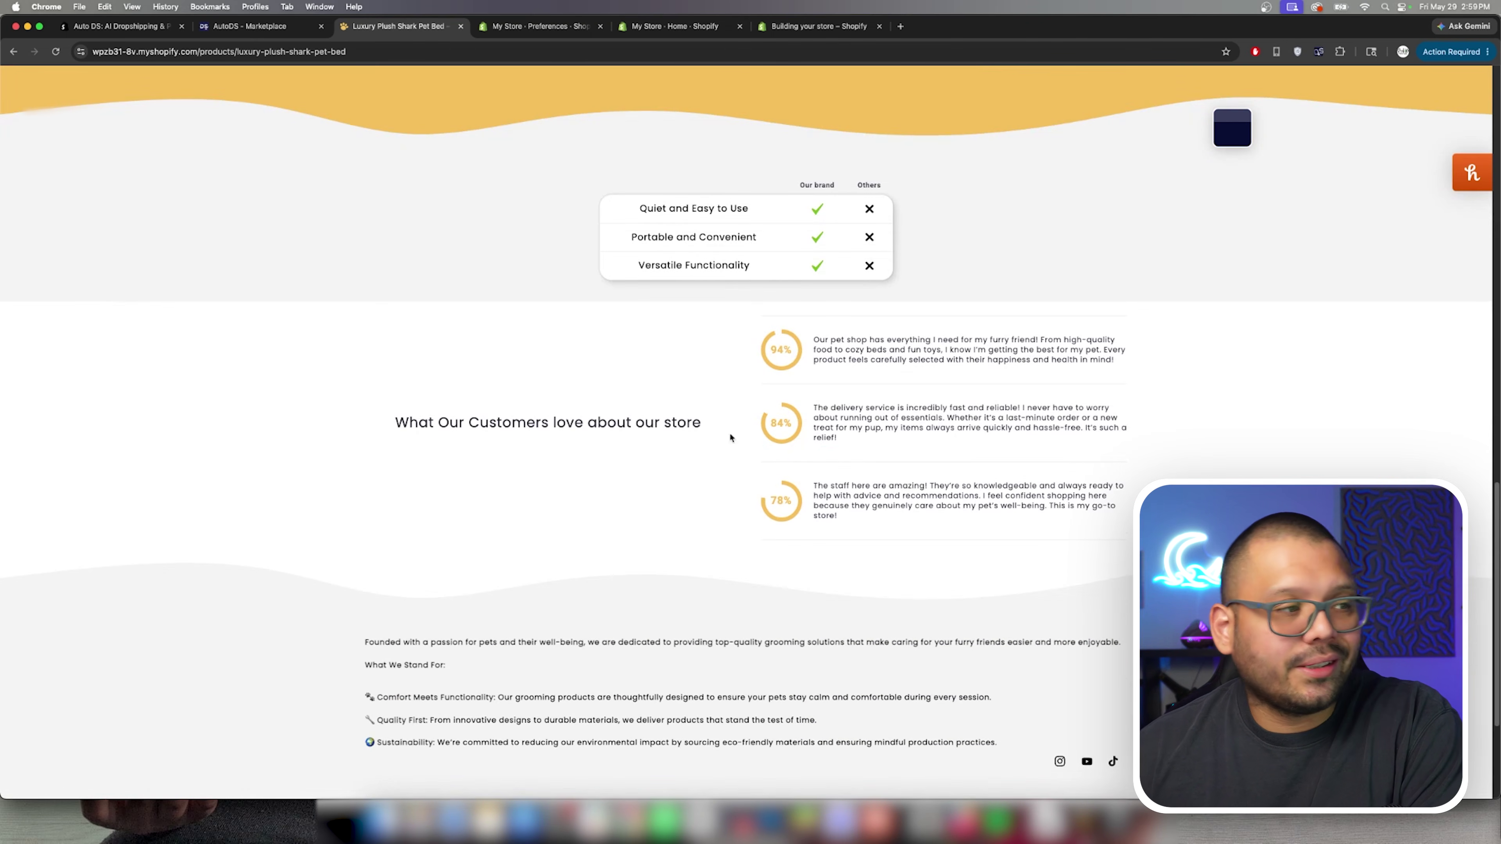
scroll(722, 369, "up", 20)
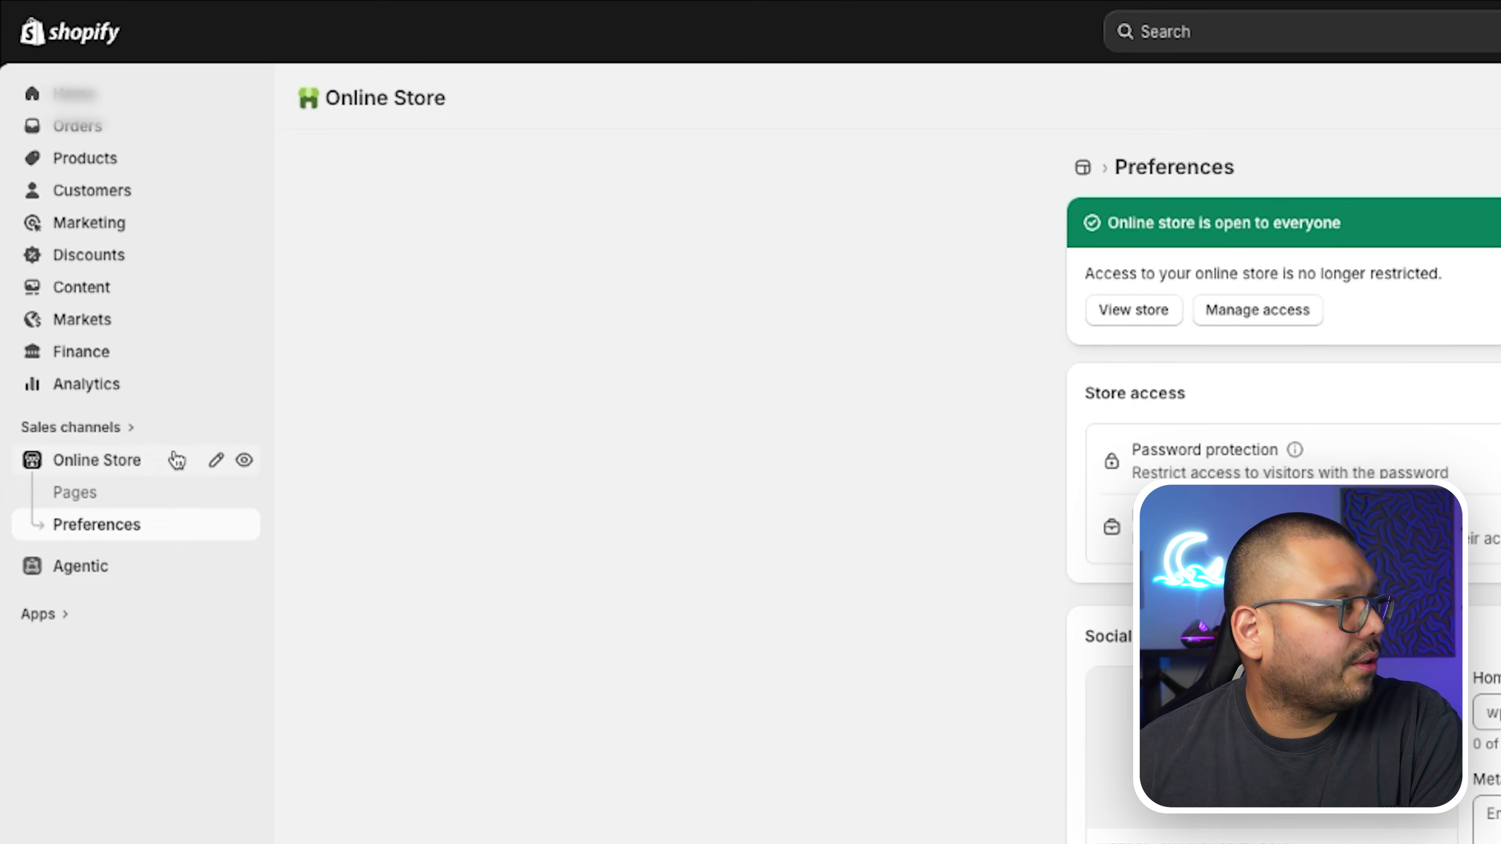
Switch to the Shopify admin, open the online store's theme editor and change the "Grooming & Care" row heading to "Toys For Play".
left_click(216, 460)
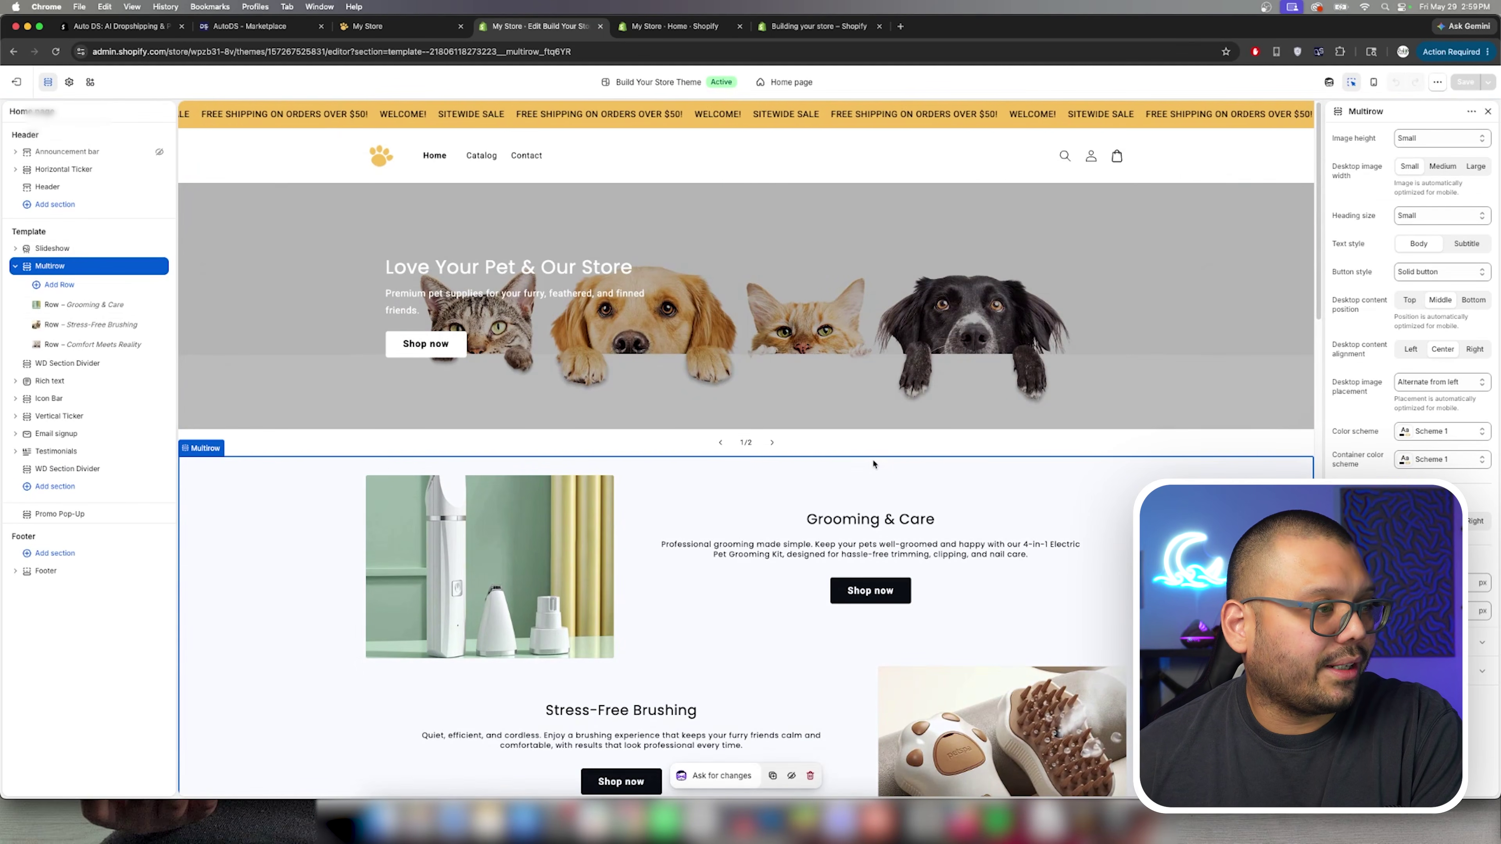
scroll(1029, 530, "down", 5)
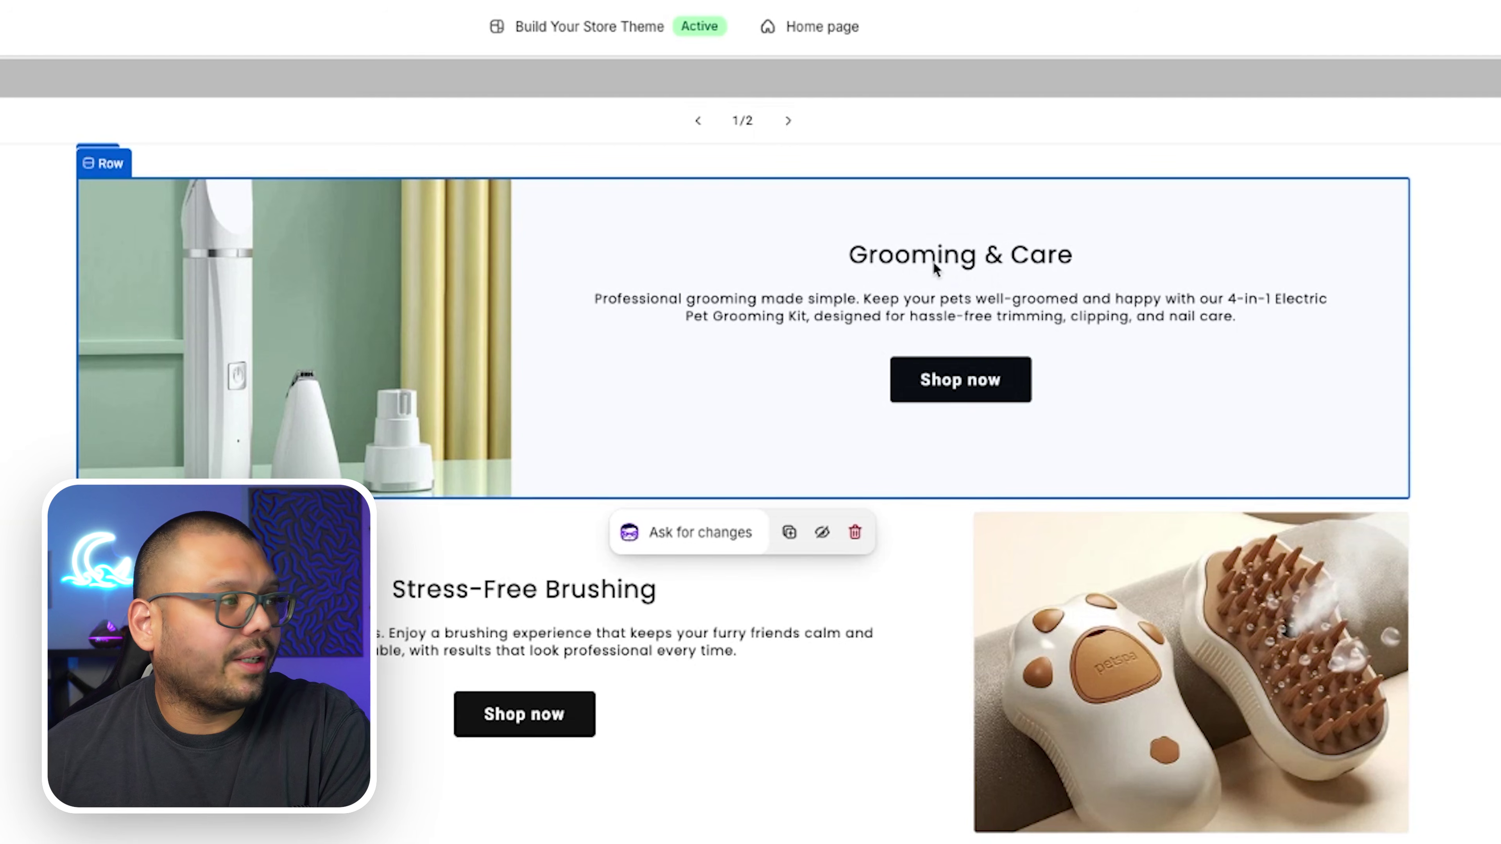
double_click(952, 261)
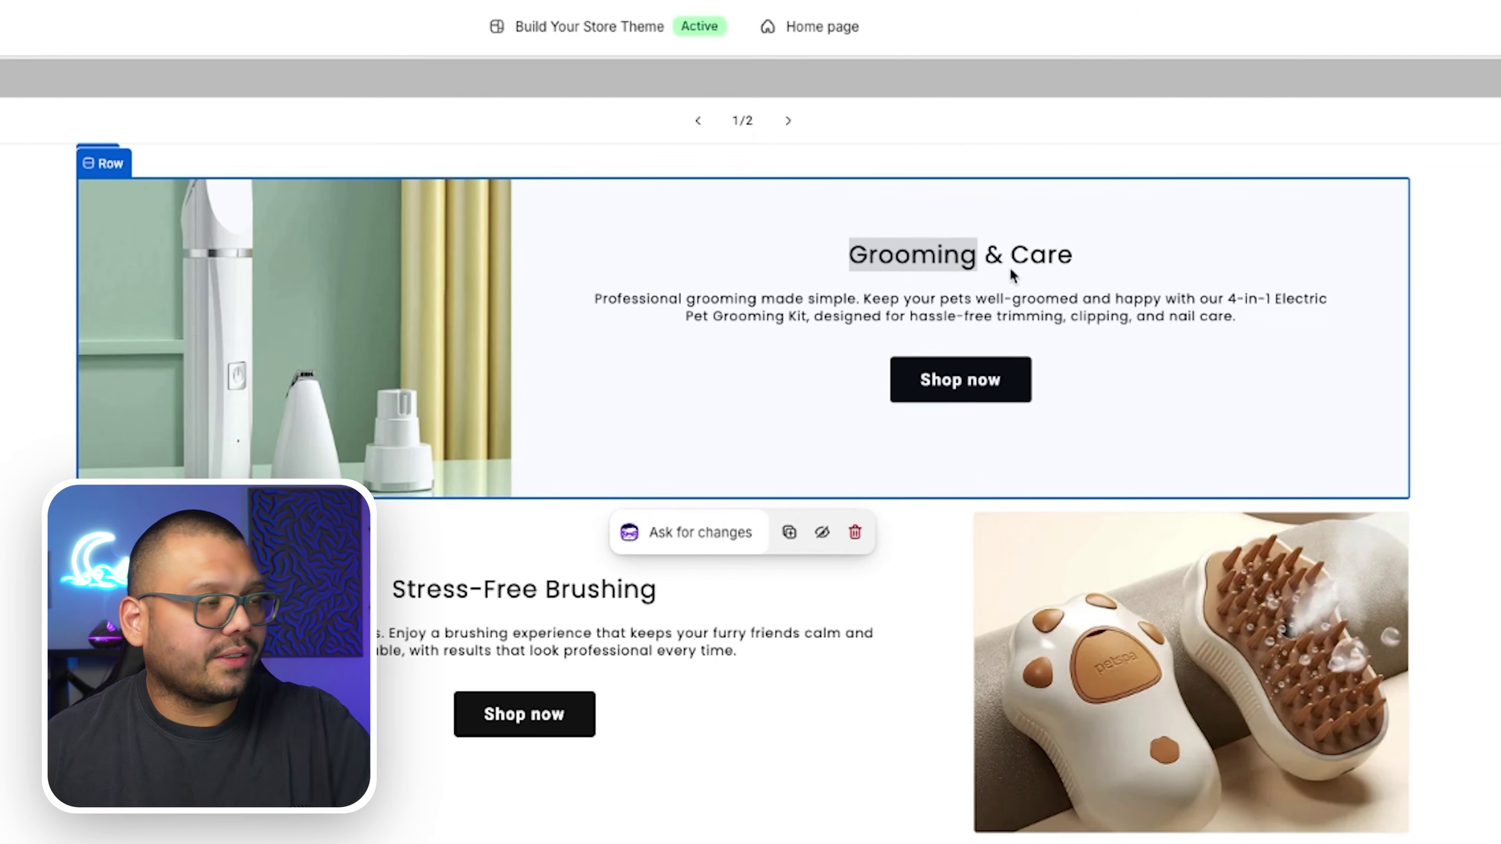
type("fdfdf")
double_click(982, 257)
type("Toys")
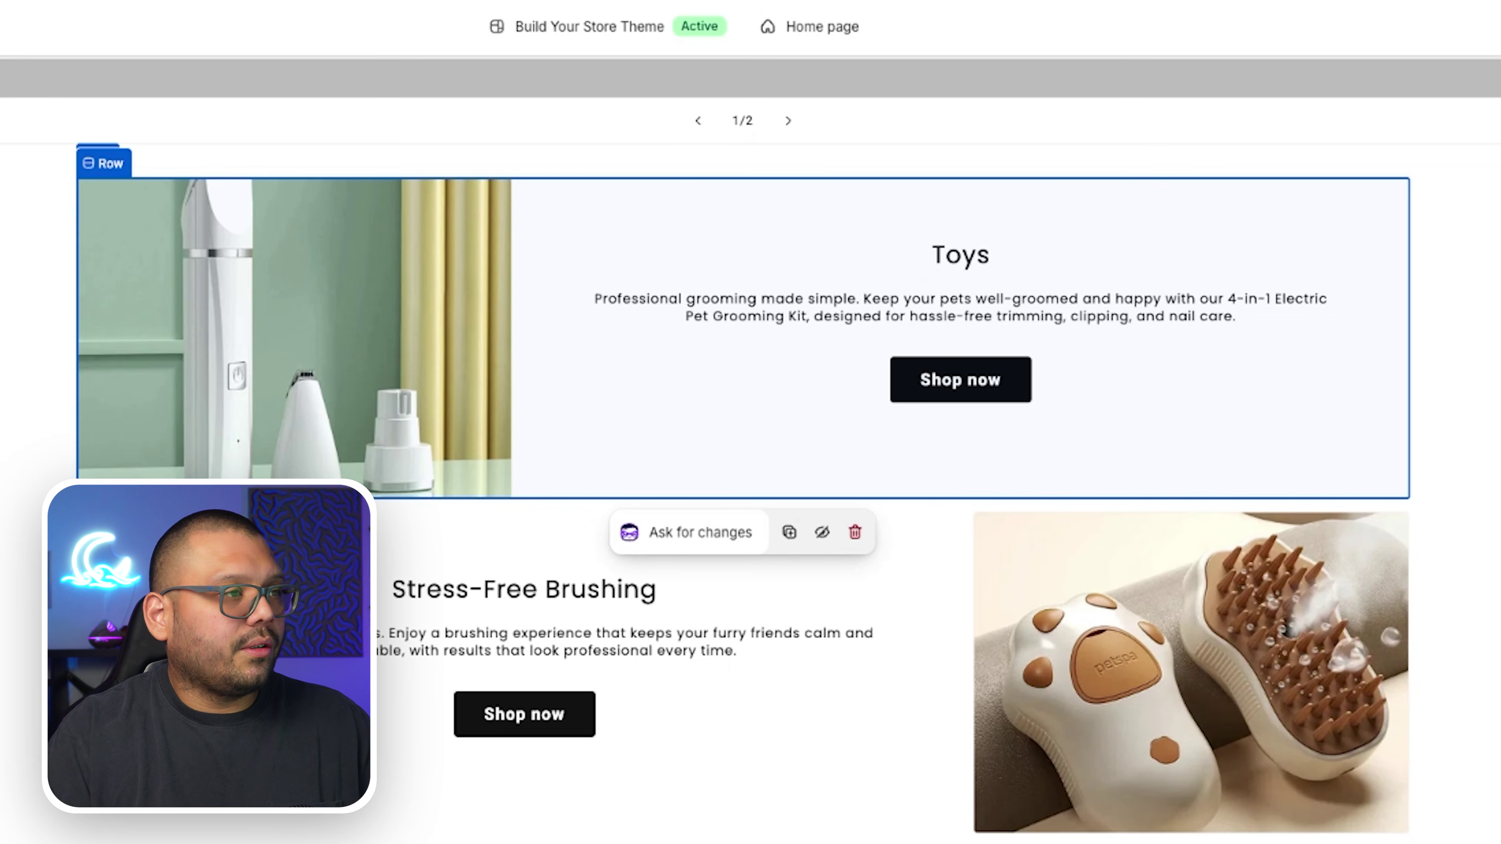
type(" For")
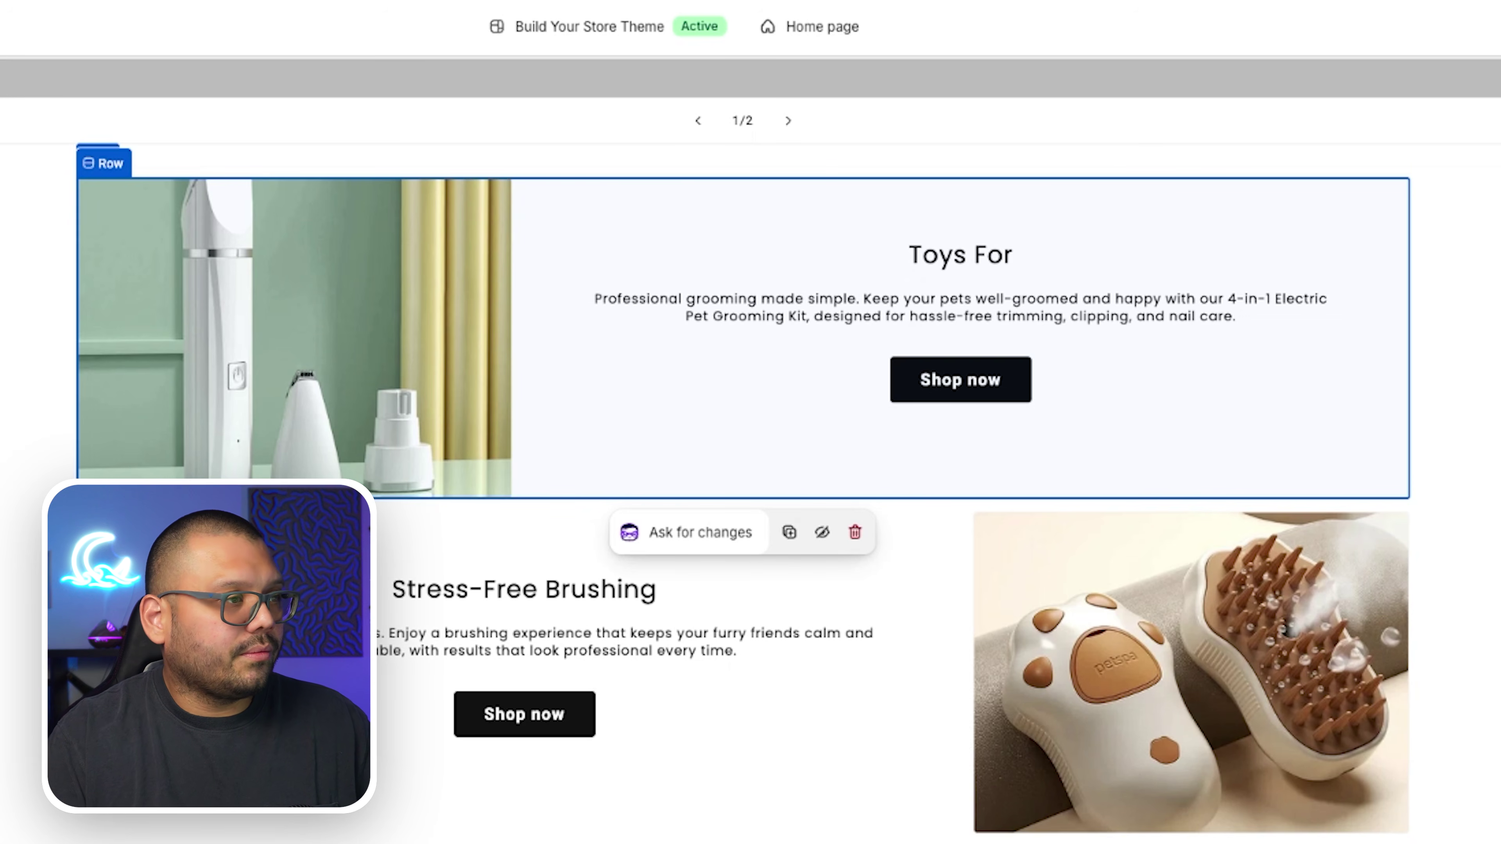
type(" Play")
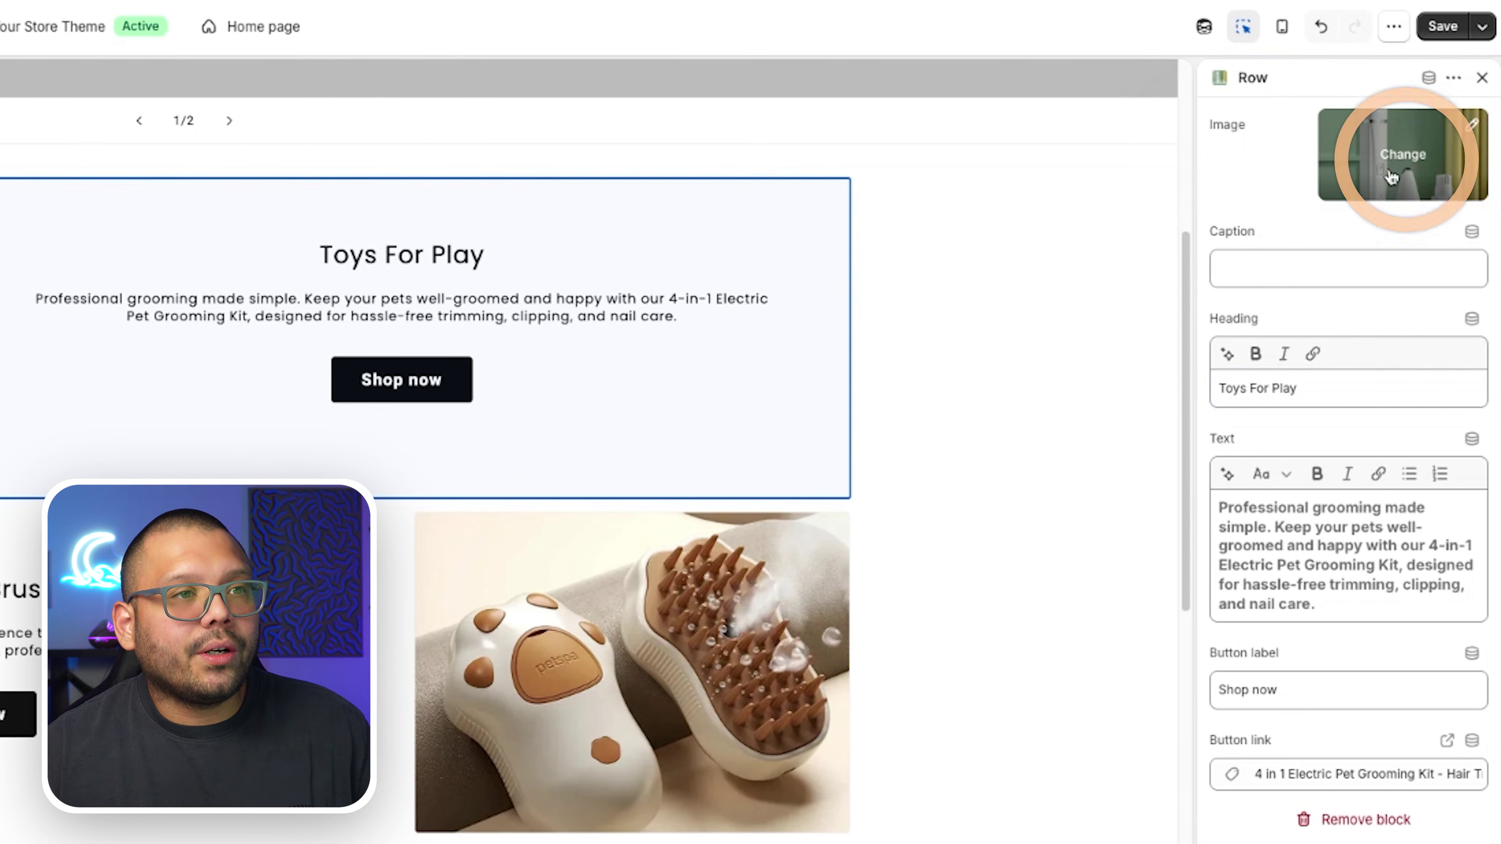
Replace the "Toys For Play" row's image with the cat tree picture from the store's existing image files.
left_click(1392, 177)
left_click(1294, 232)
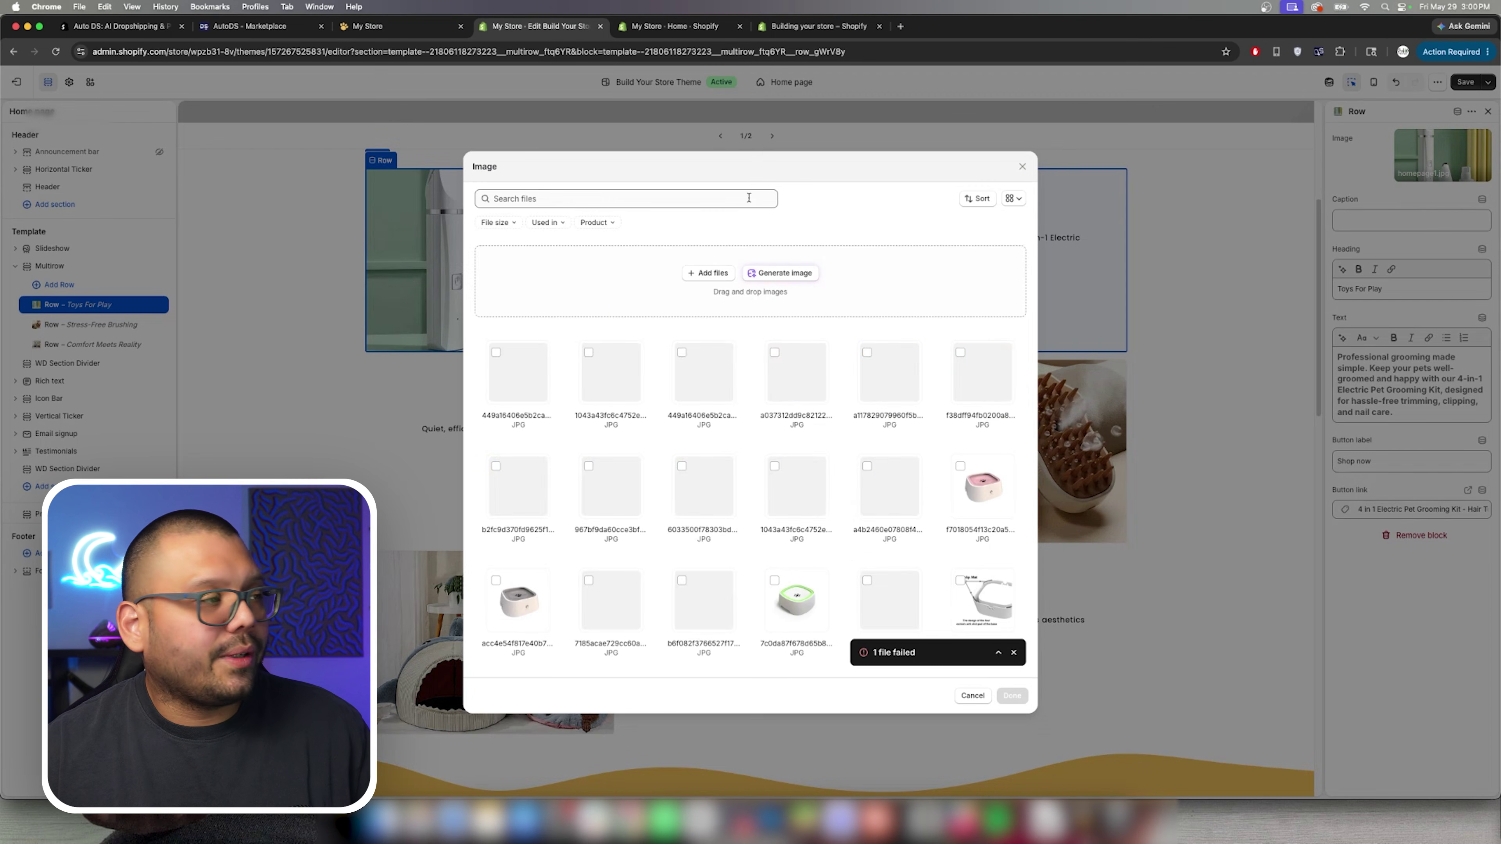
left_click(718, 377)
left_click(1011, 696)
scroll(937, 442, "down", 10)
scroll(936, 442, "down", 4)
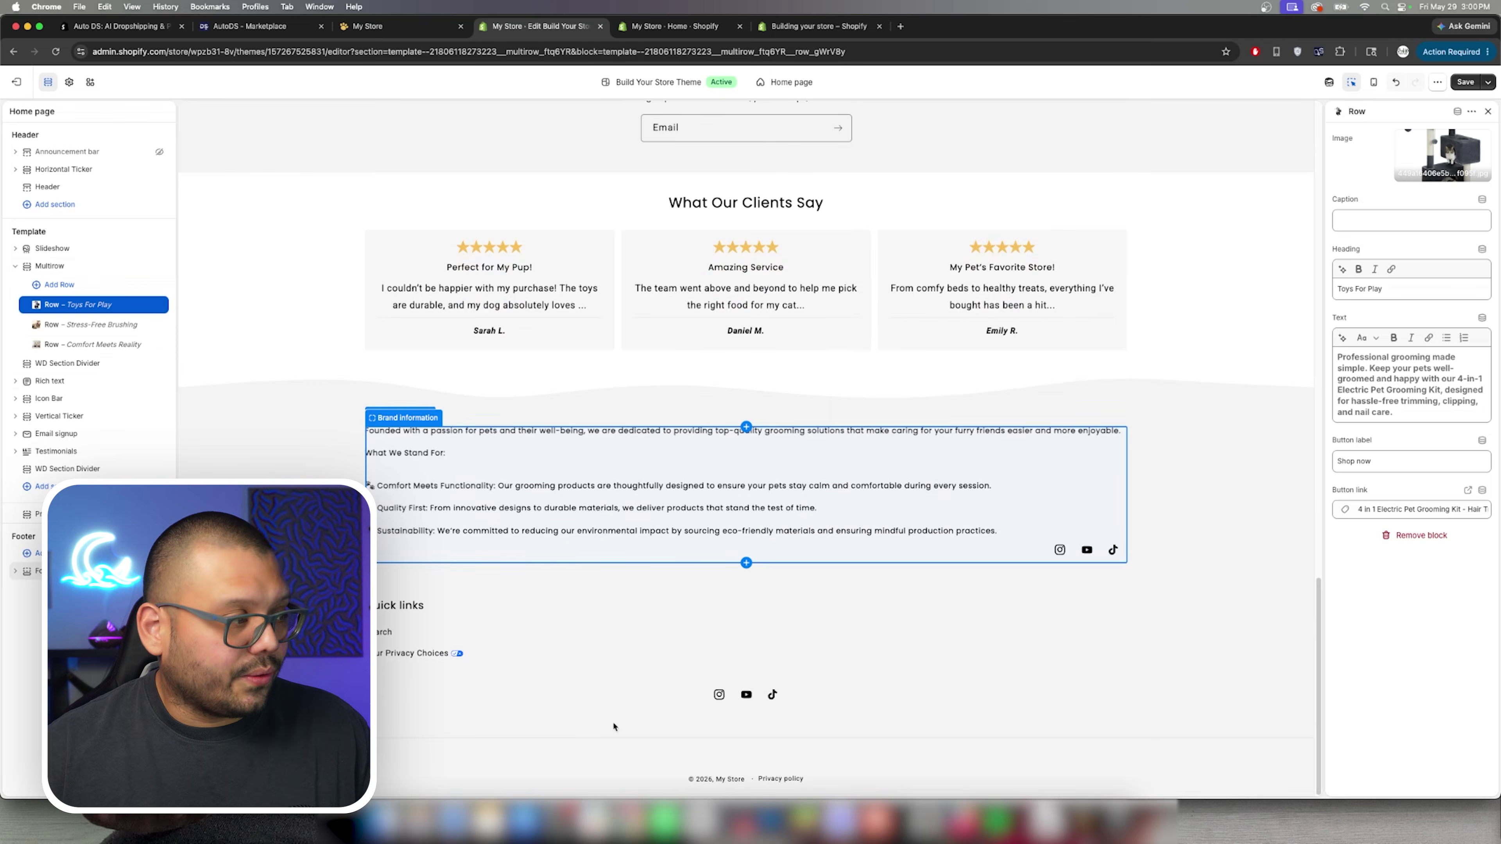